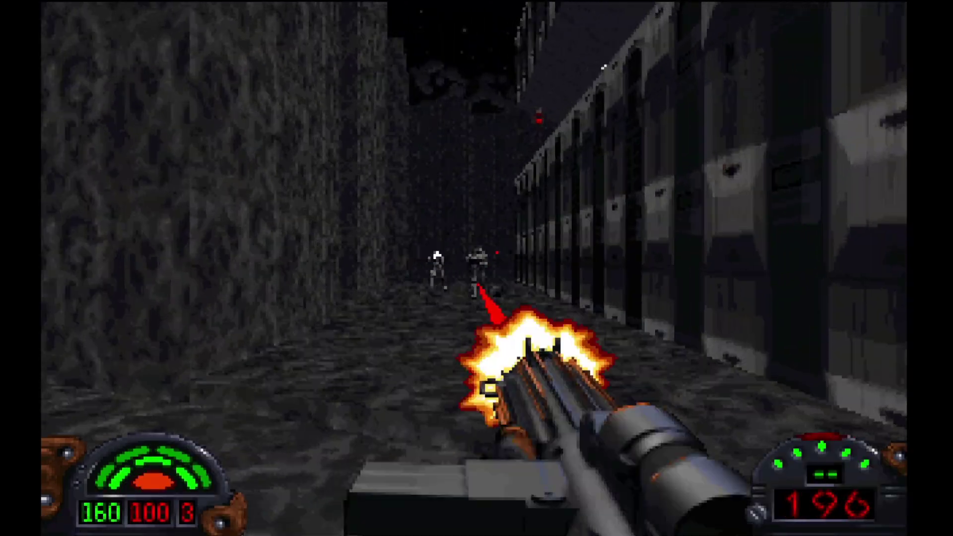
key(ctrl)
key(Up)
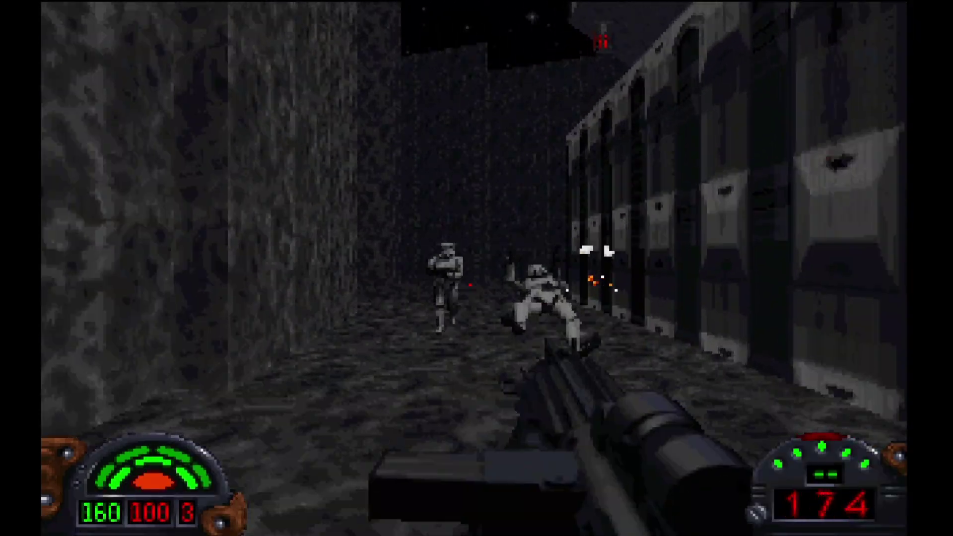
key(ctrl)
key(Up)
key(Left)
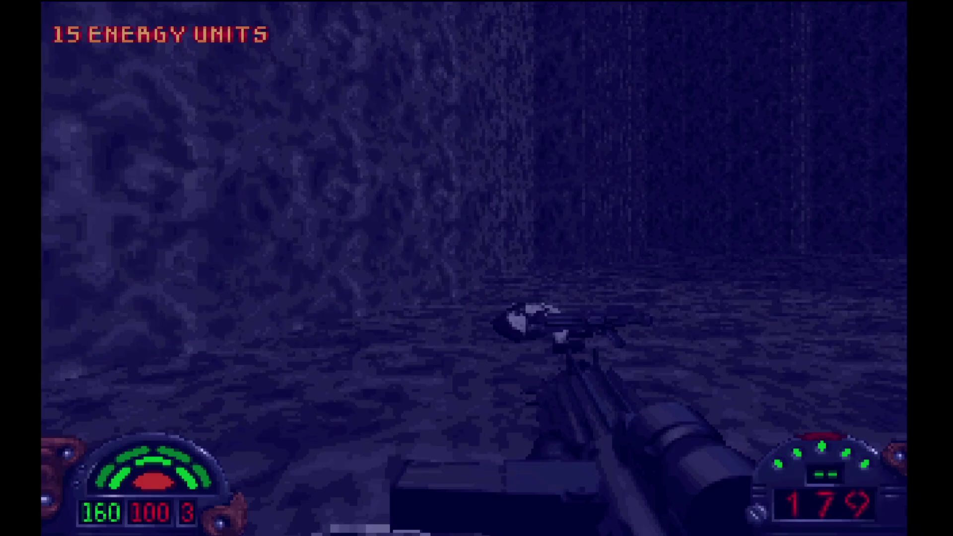
key(Up)
key(Right)
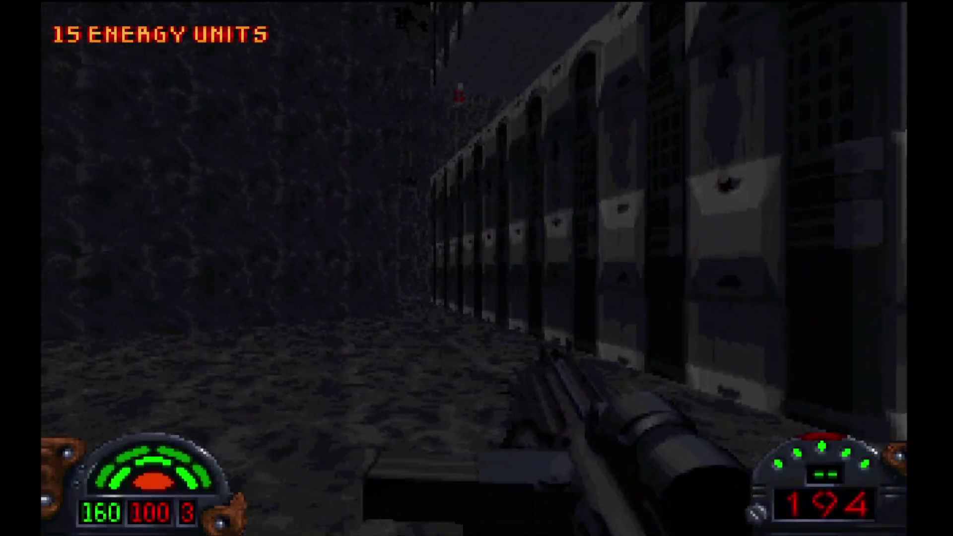
key(Left)
key(ctrl)
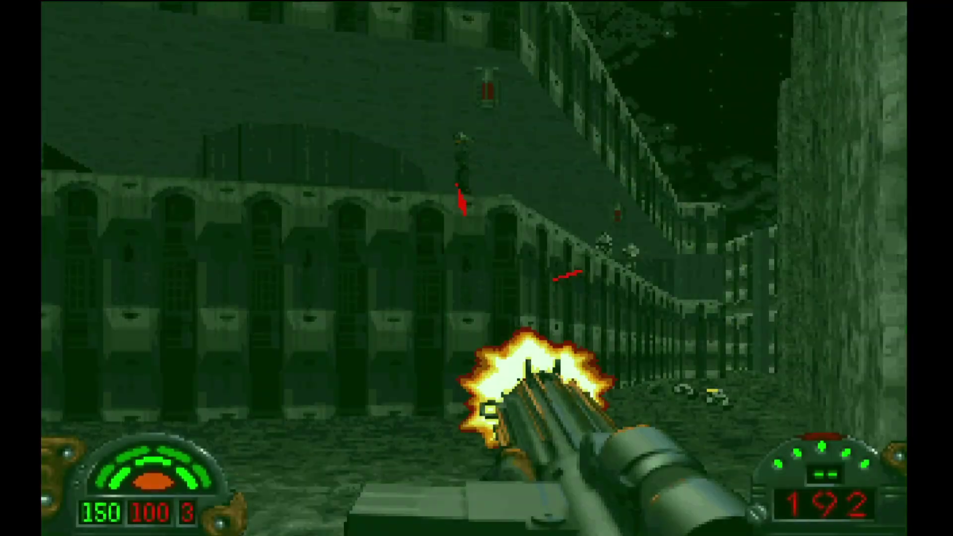
key(ctrl)
key(Right)
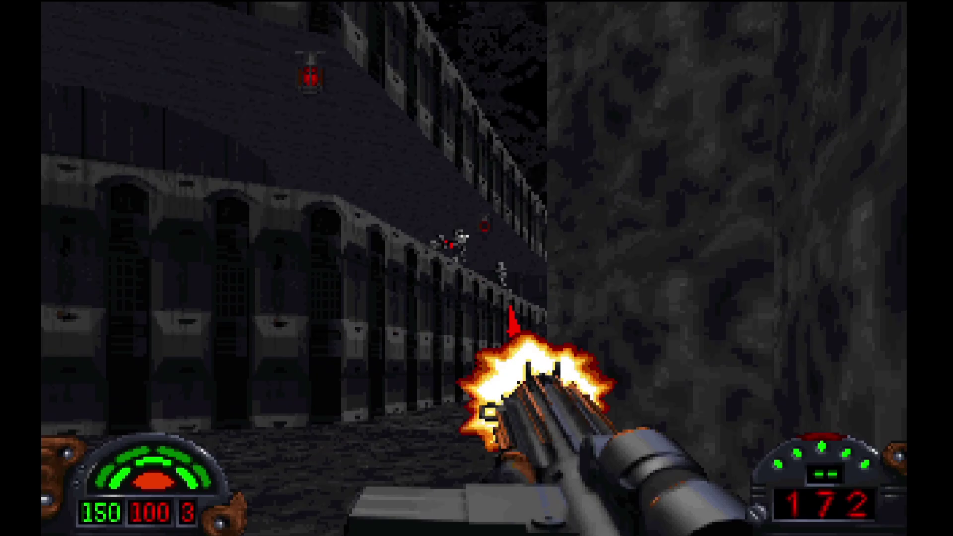
key(ctrl)
key(Left)
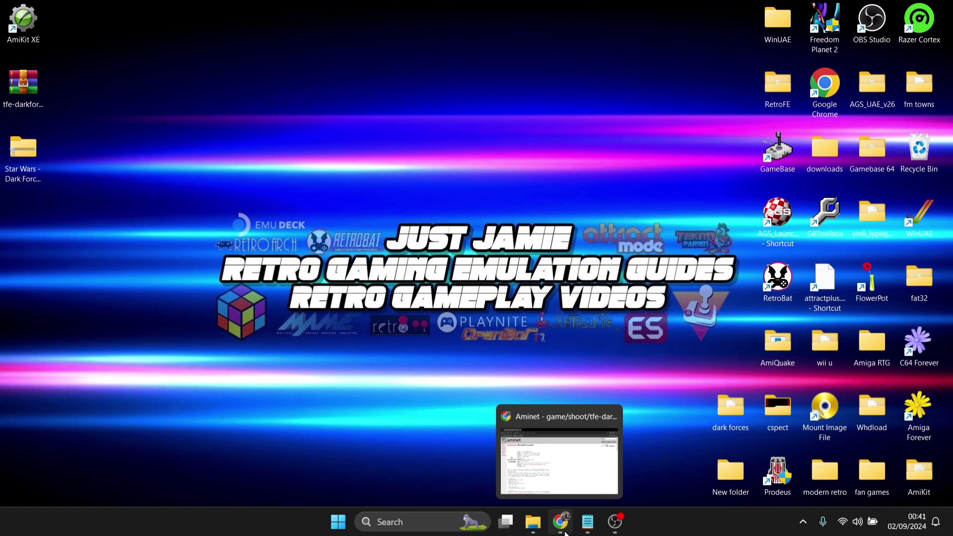
Review the tfe-darkforces.lha package page on Aminet in the browser, including its requirements, and return to the desktop
click(560, 521)
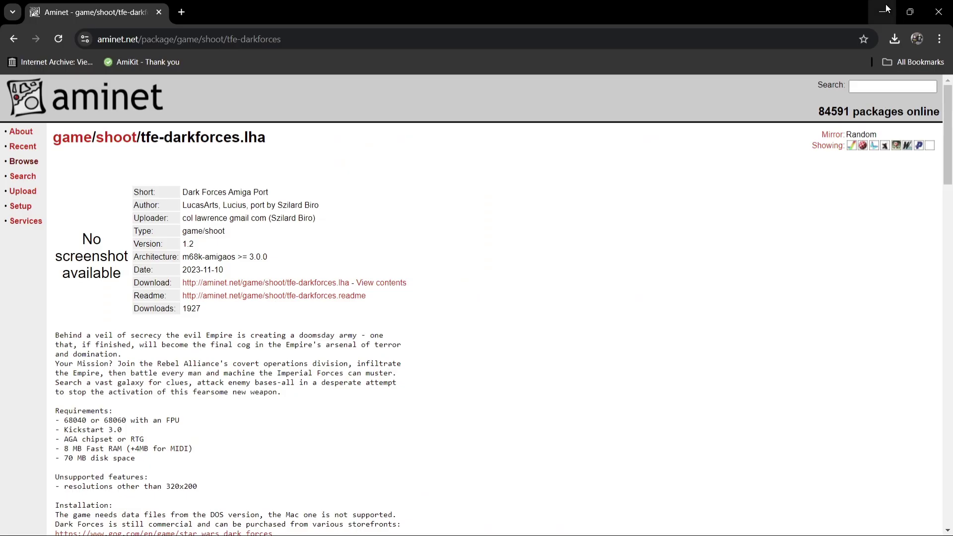
click(883, 7)
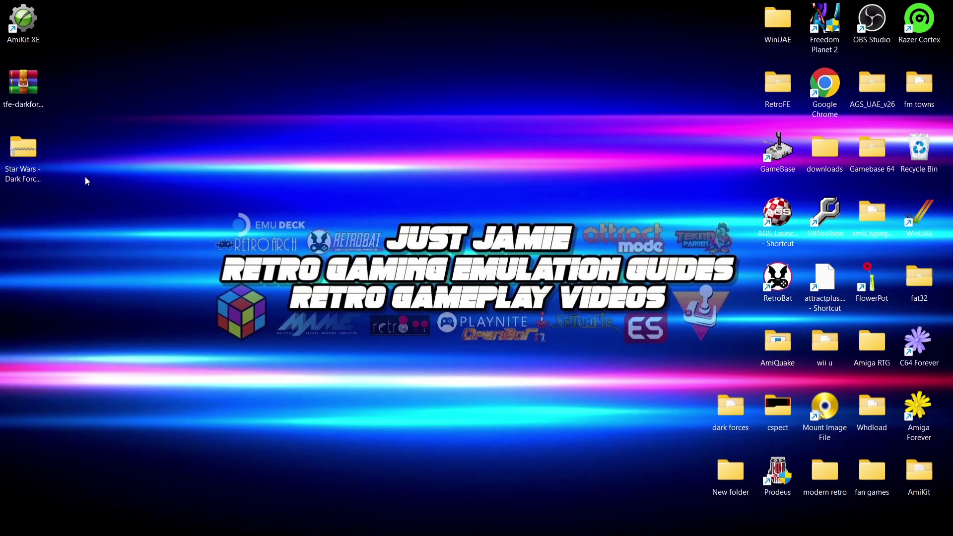
Open the DARK folder inside SWDForc in the Star Wars - Dark Forces (1995) zip and check its LFD subfolder
double_click(25, 159)
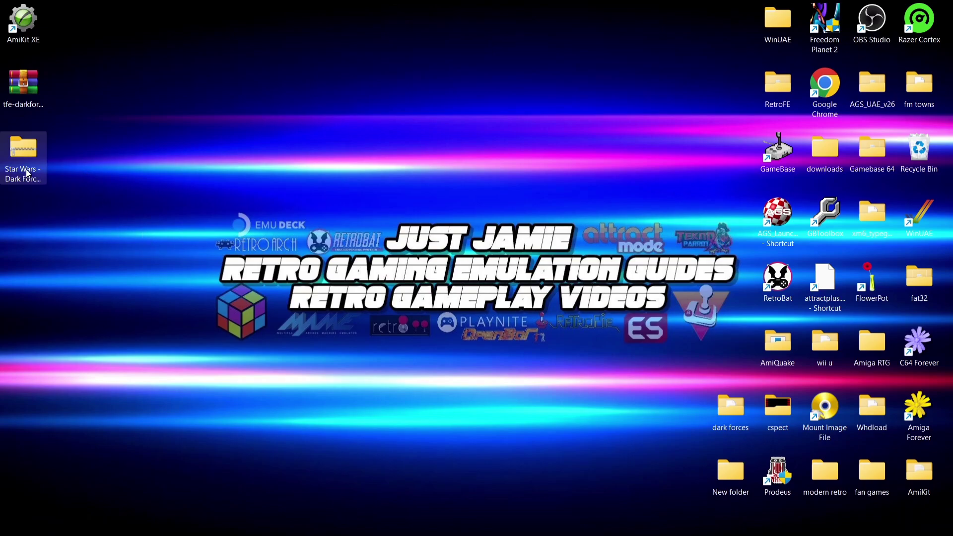
drag(288, 84, 506, 89)
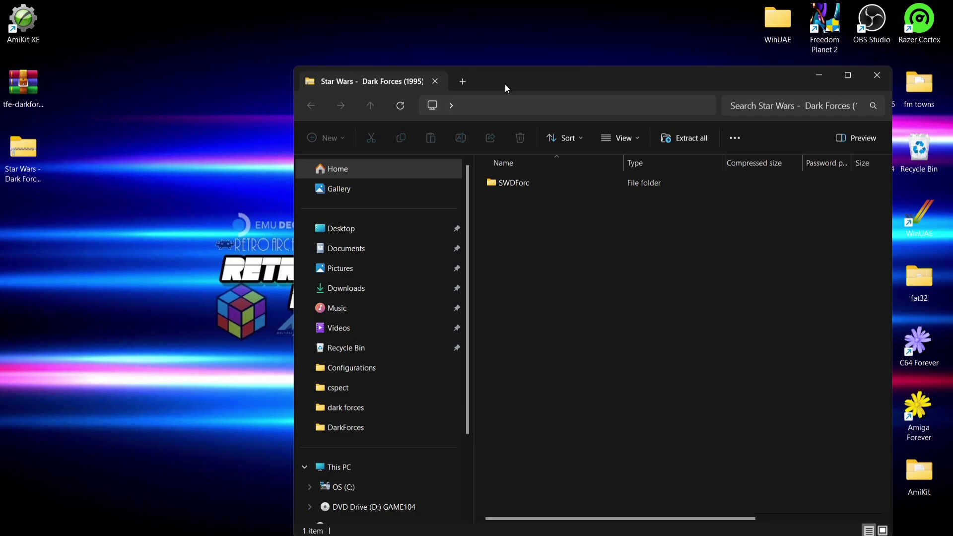
double_click(508, 182)
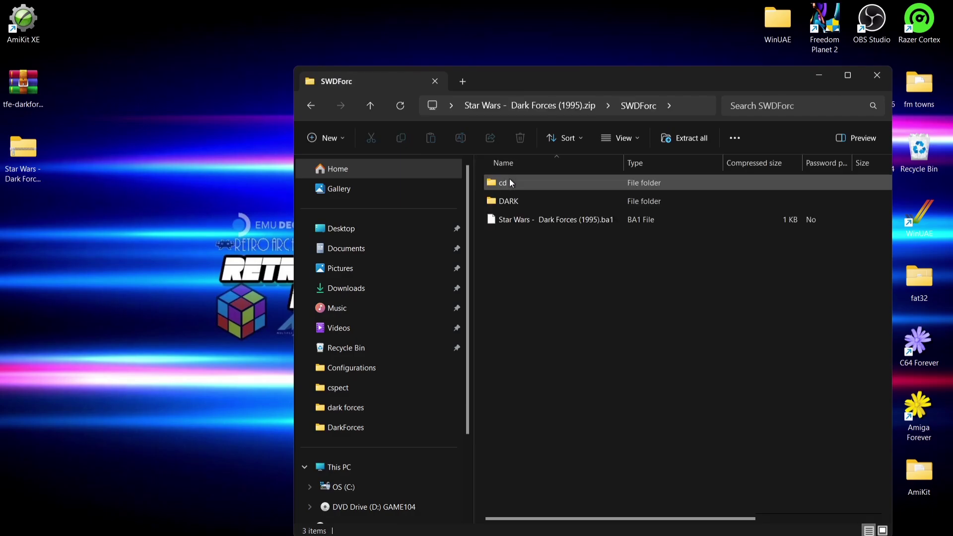
double_click(516, 201)
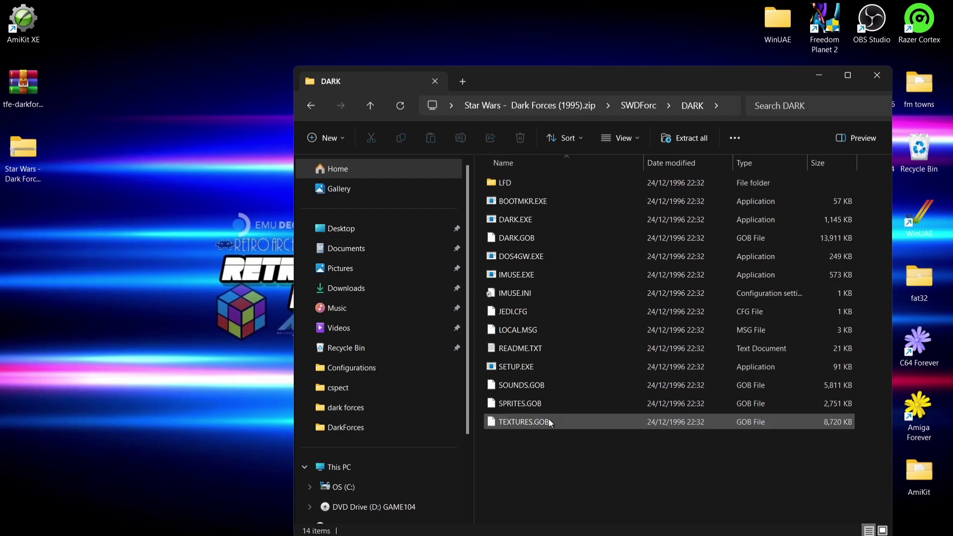
double_click(532, 188)
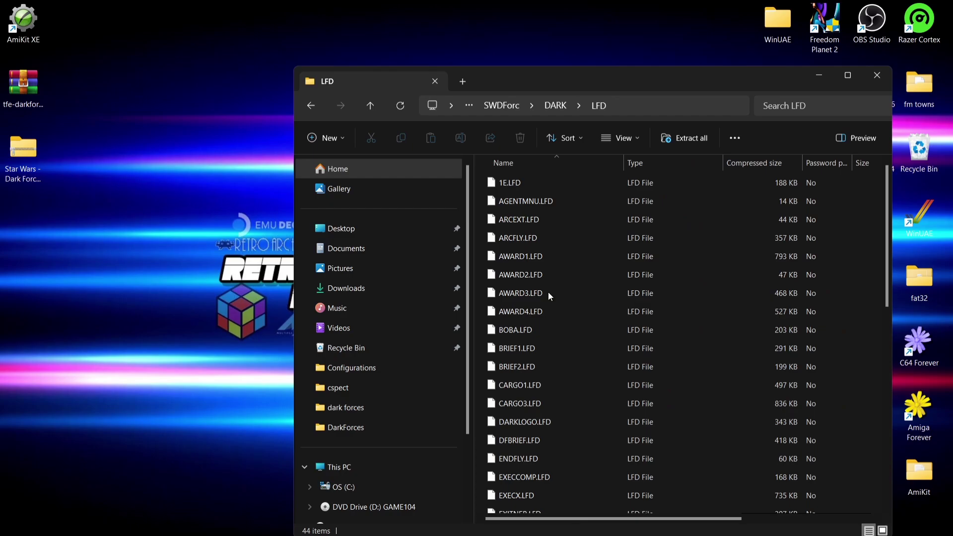
click(311, 105)
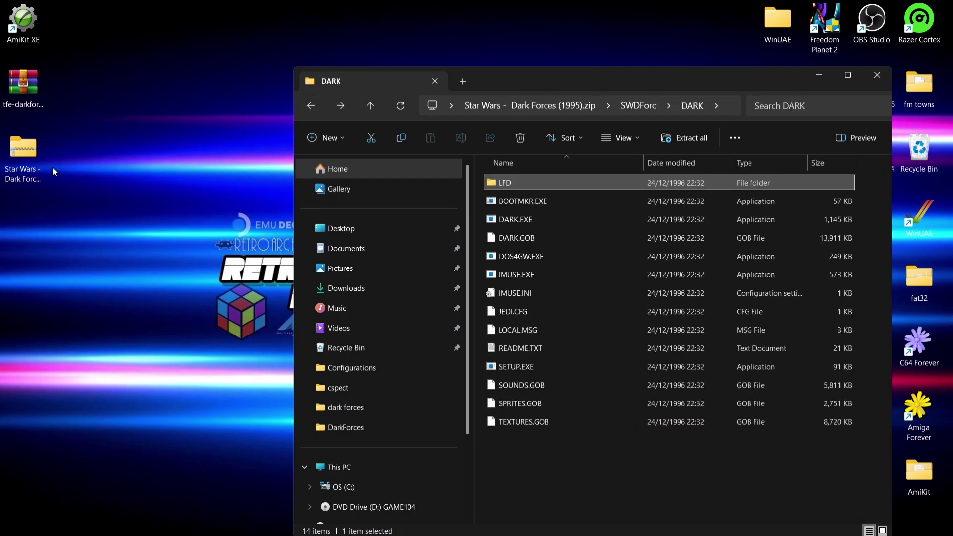
Extract the DarkForces folder from tfe-darkforces.lha to the desktop and put DarkForces.info into that folder
double_click(41, 91)
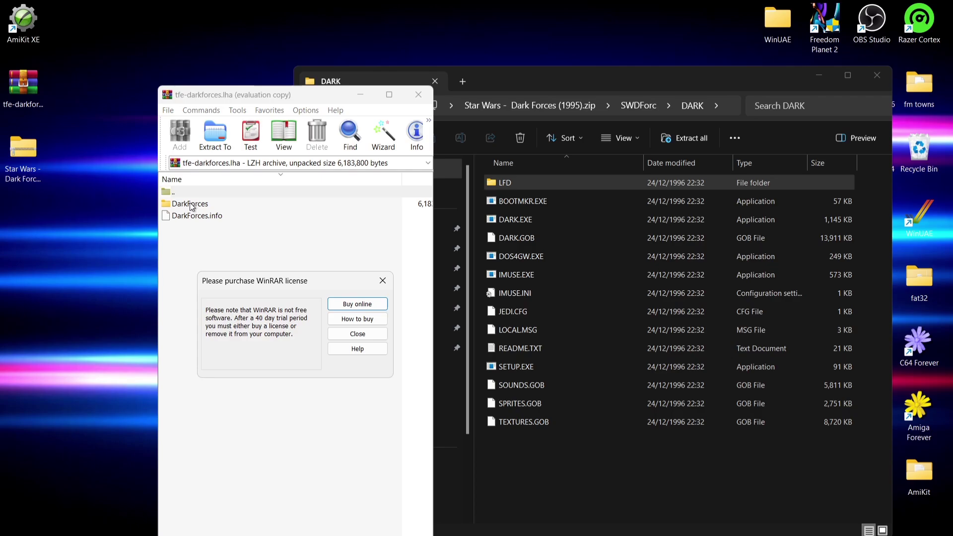
click(355, 335)
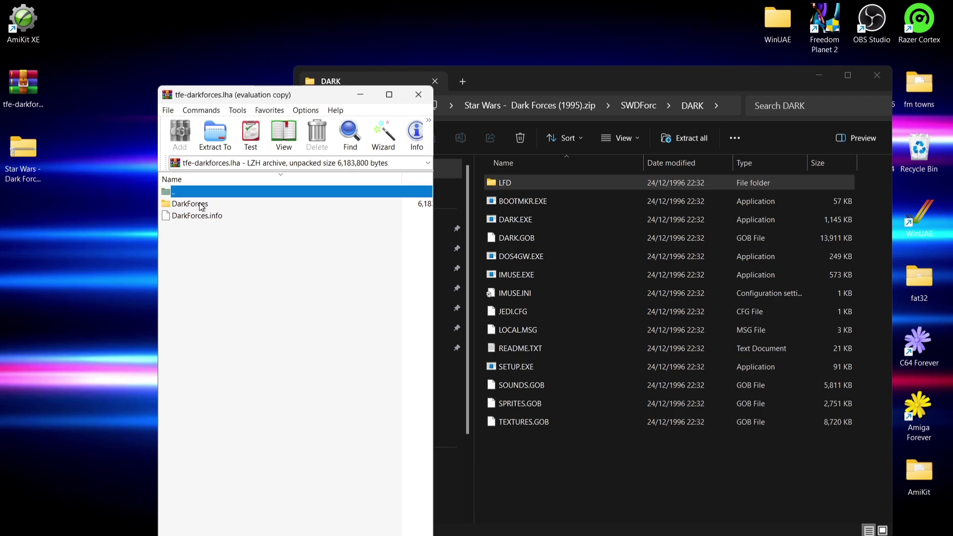
drag(198, 205, 90, 264)
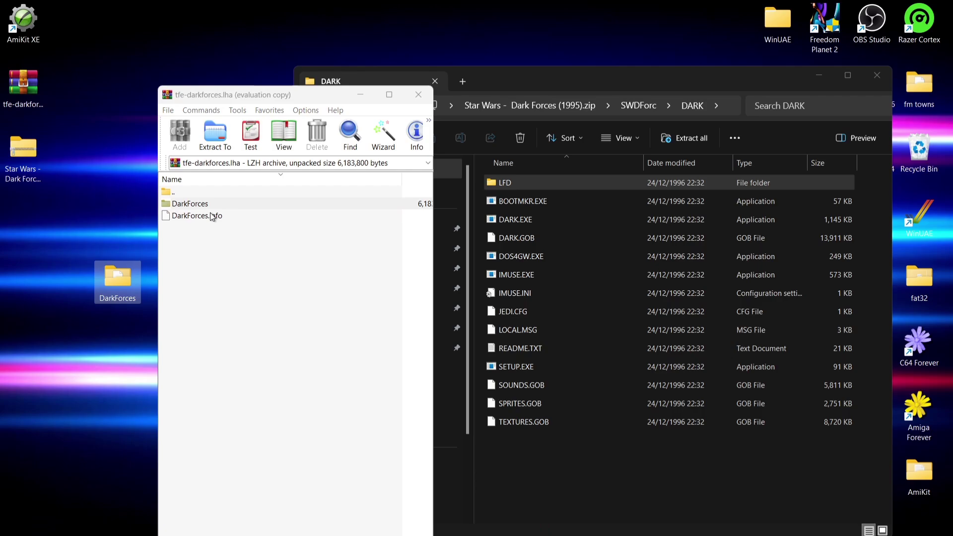
drag(212, 220, 115, 282)
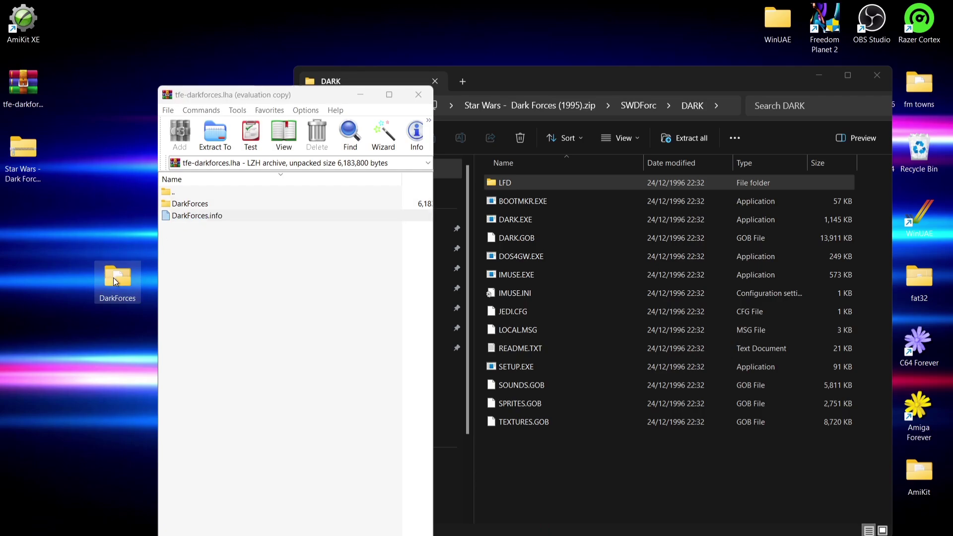
click(417, 99)
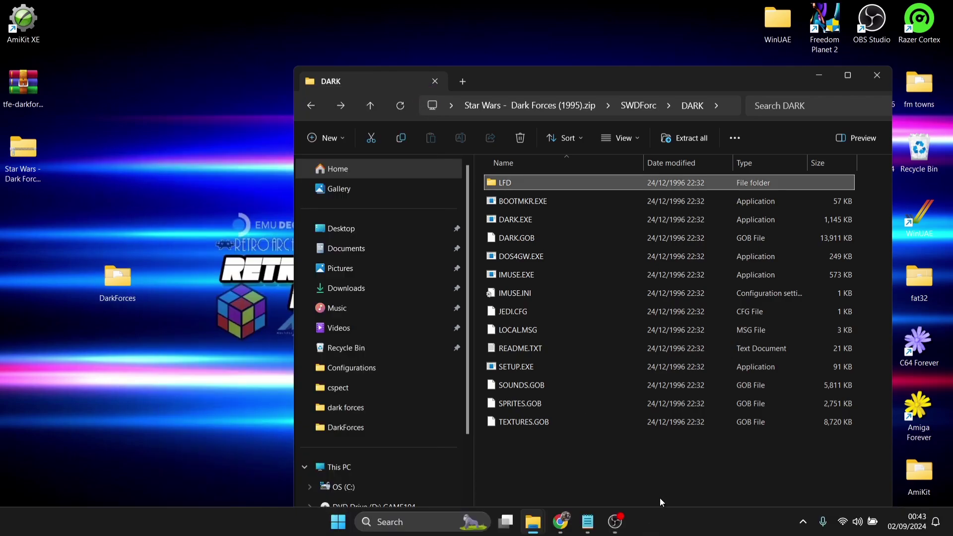
Copy everything in the zip's DARK folder into the DarkForces folder on the desktop and close the file window
click(643, 487)
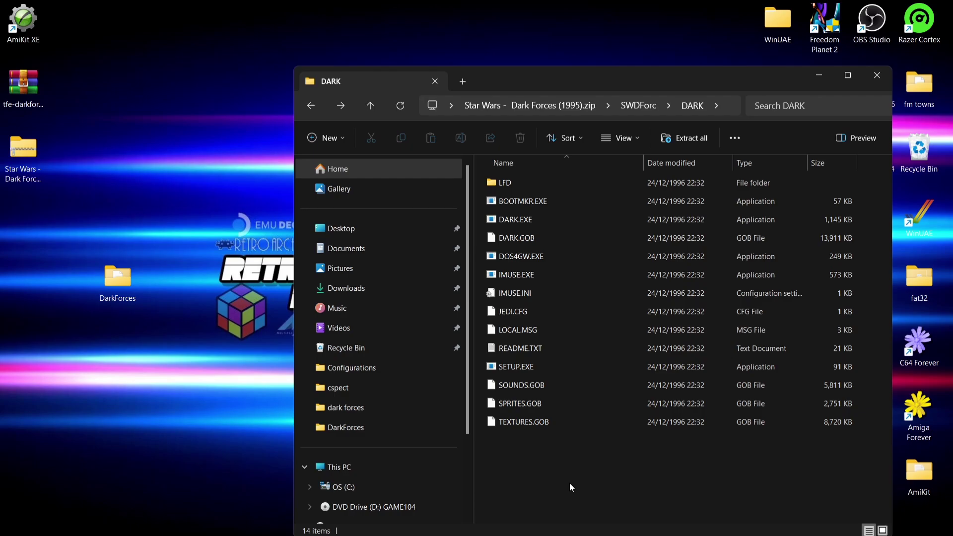
key(ctrl+a)
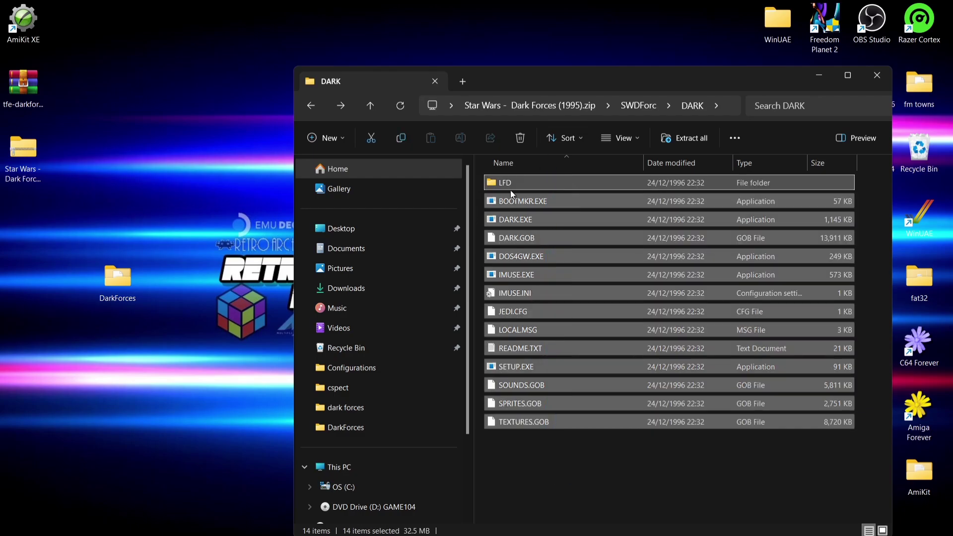
drag(510, 189, 119, 288)
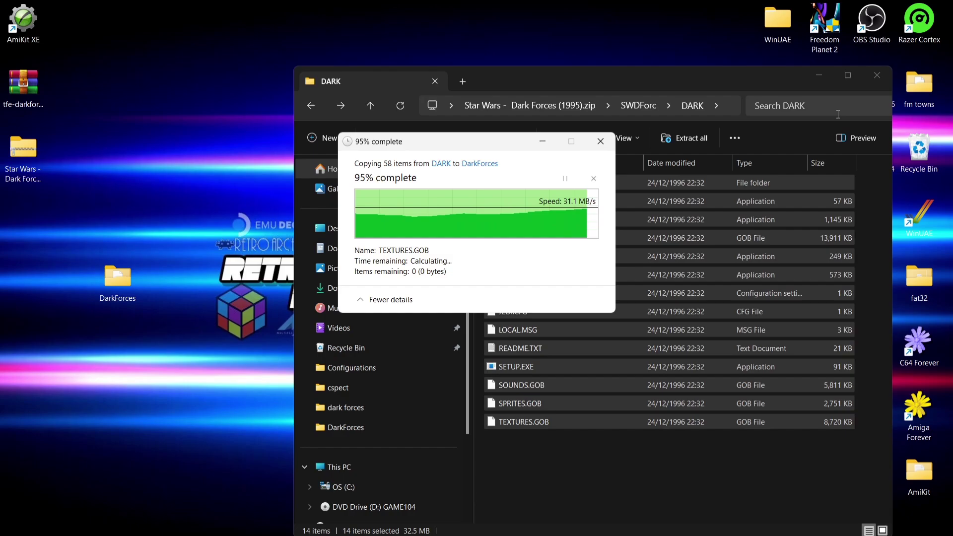
click(866, 82)
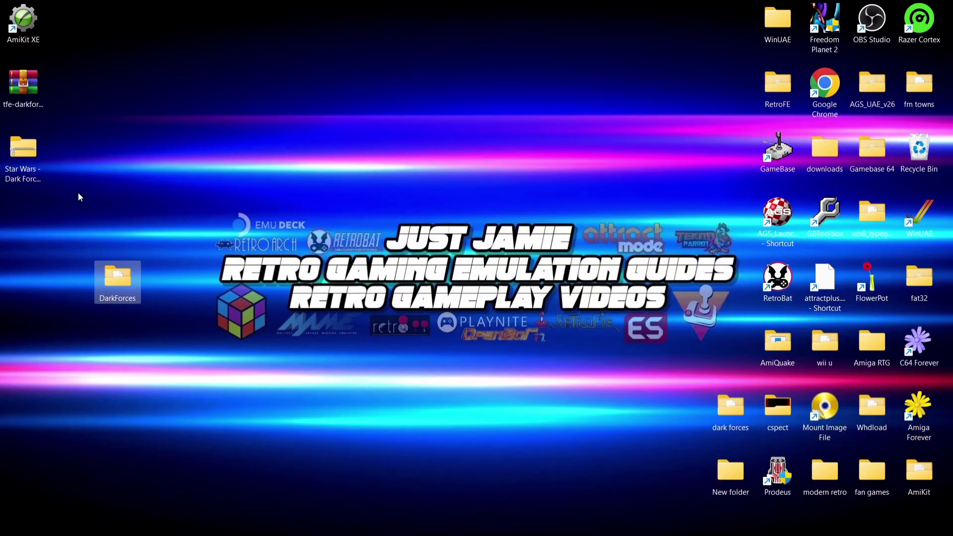
Delete the tfe-darkforces.lha and Star Wars - Dark Forces archives from the desktop and move the DarkForces folder beside AmiKit XE
drag(78, 192, 28, 86)
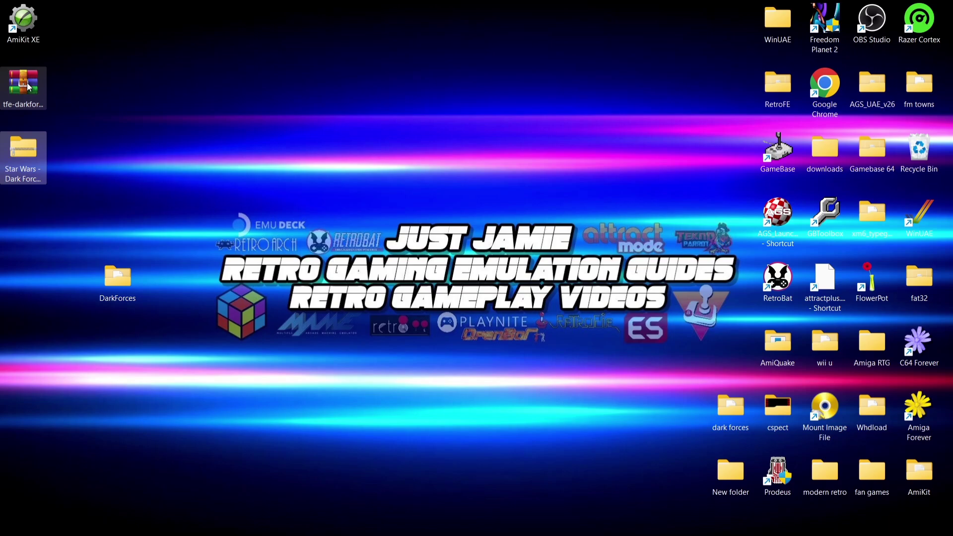
click(28, 87)
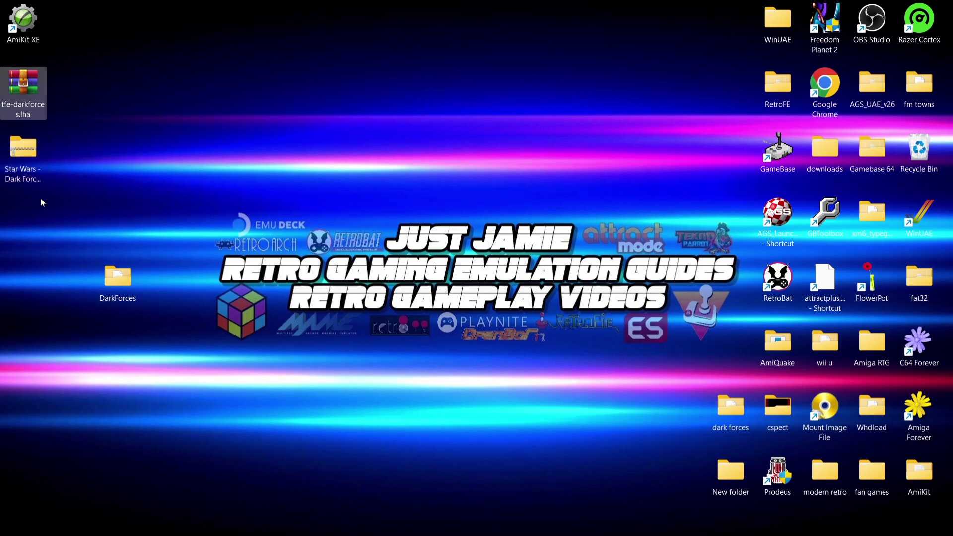
drag(63, 203, 20, 101)
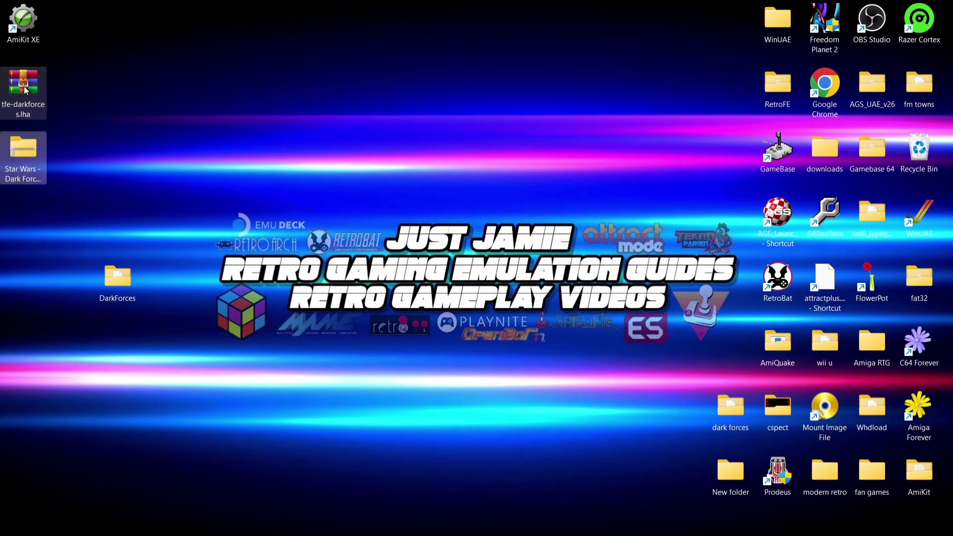
click(26, 88)
right_click(26, 88)
click(136, 102)
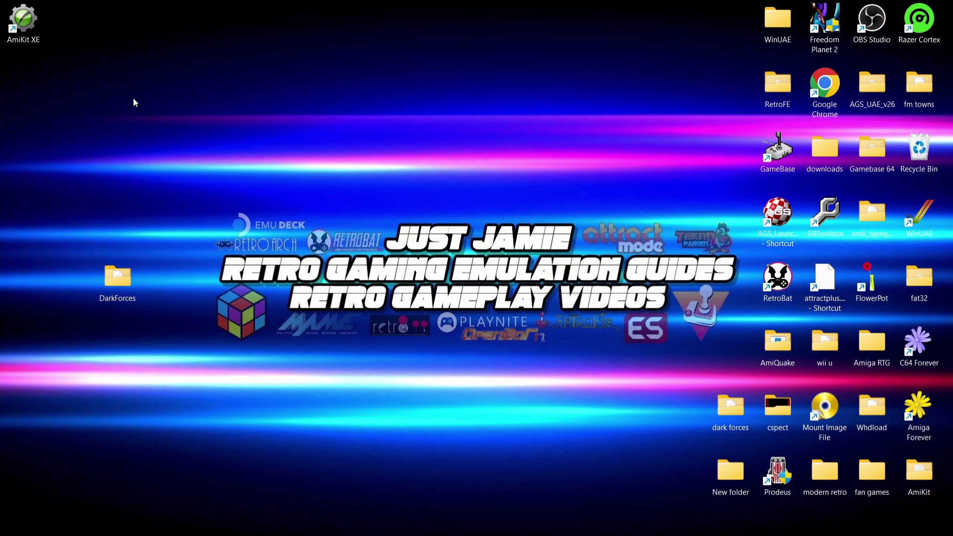
drag(118, 278, 97, 36)
Launch AmiKit XE and open its WinUAE configuration settings
double_click(22, 28)
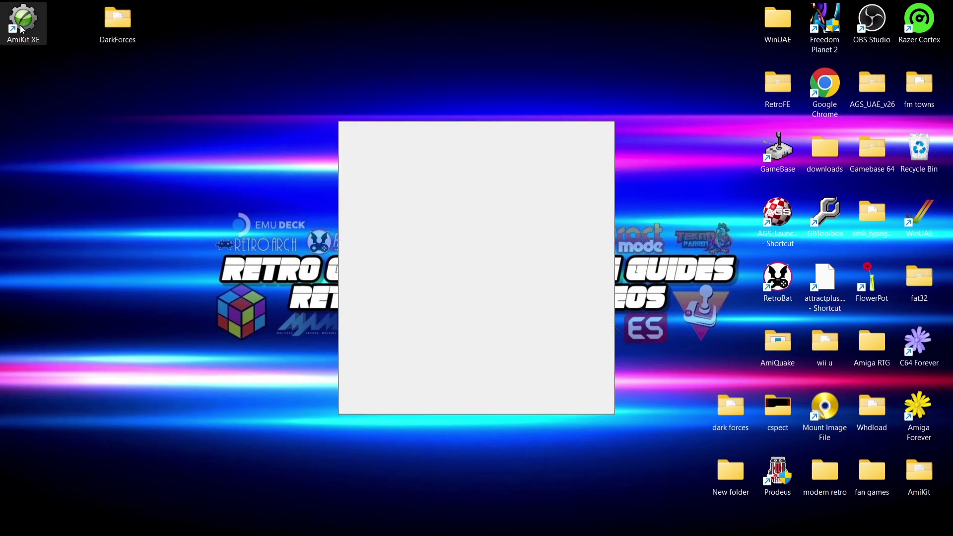
click(392, 318)
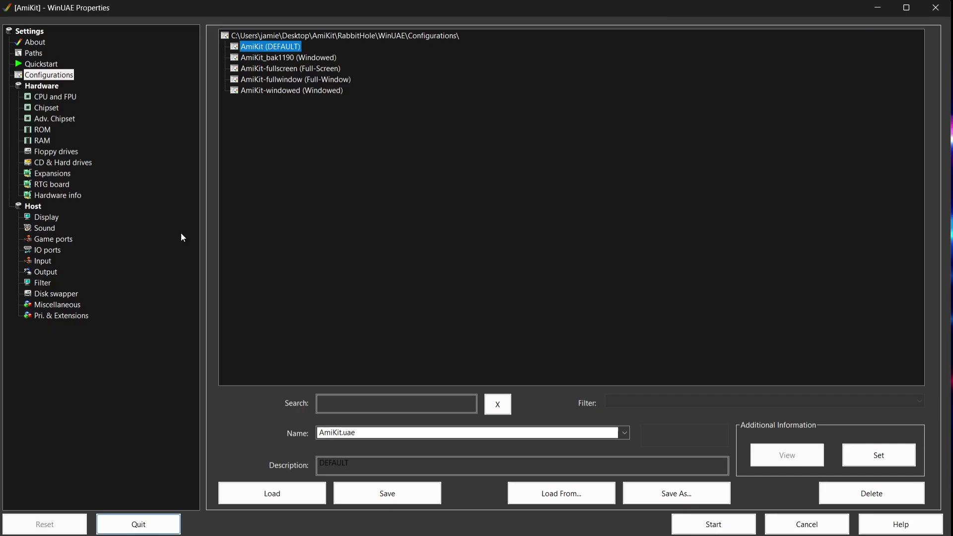
Set the emulated CPU of the AmiKit configuration to 68060
click(58, 106)
click(57, 100)
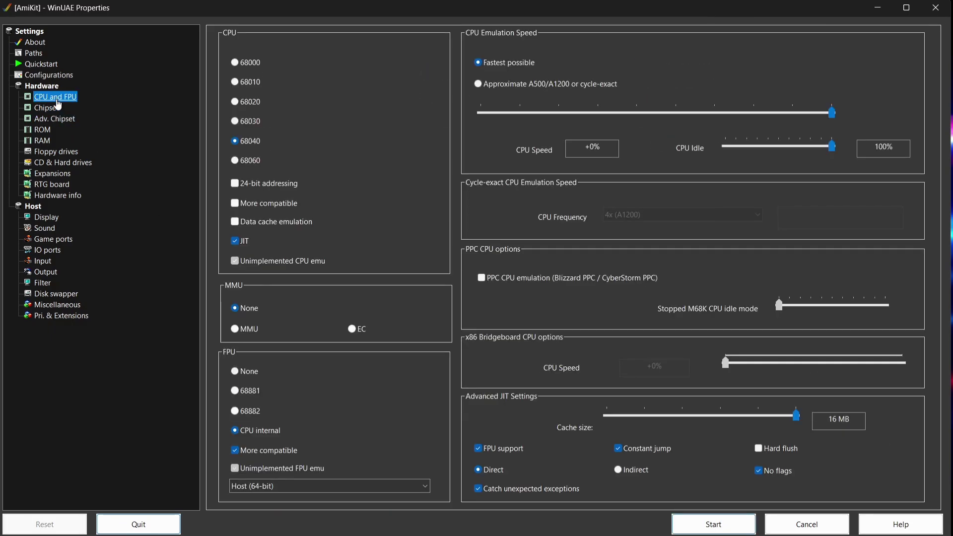
click(236, 159)
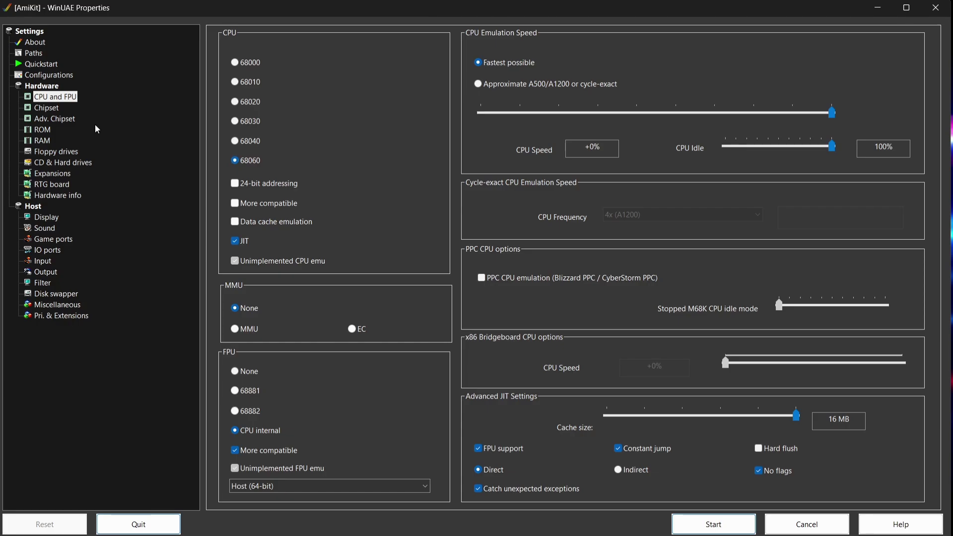
Review the Chipset, Adv. Chipset, ROM and RAM settings of the AmiKit configuration
click(50, 110)
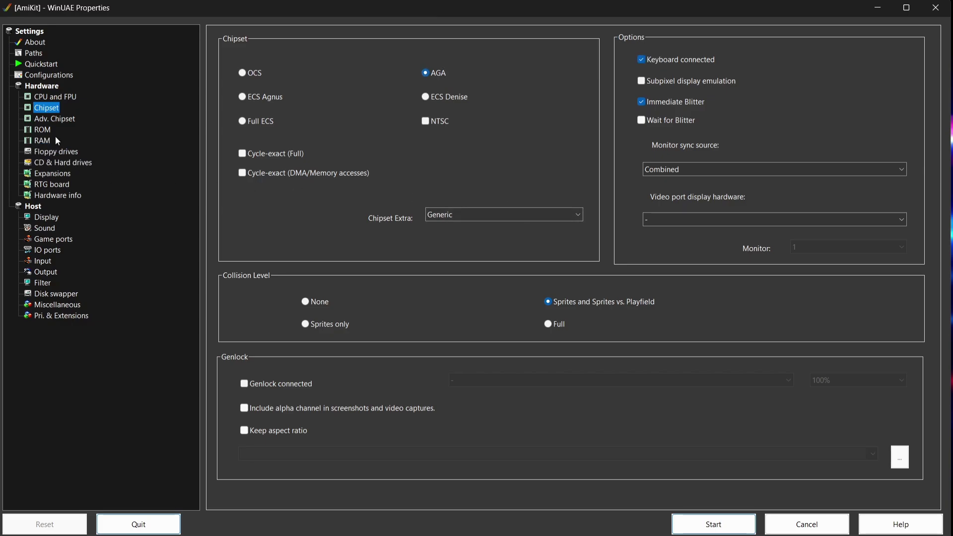
click(52, 119)
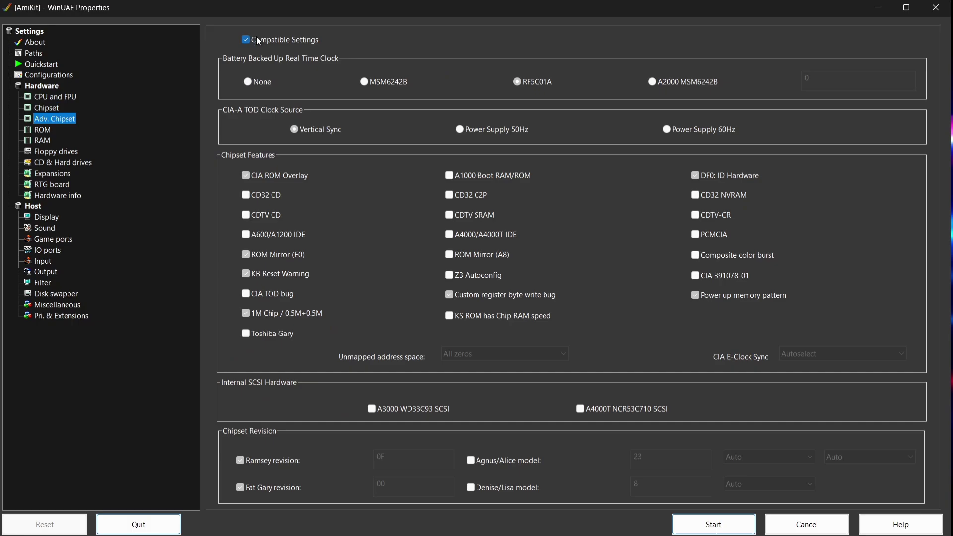
key(Down)
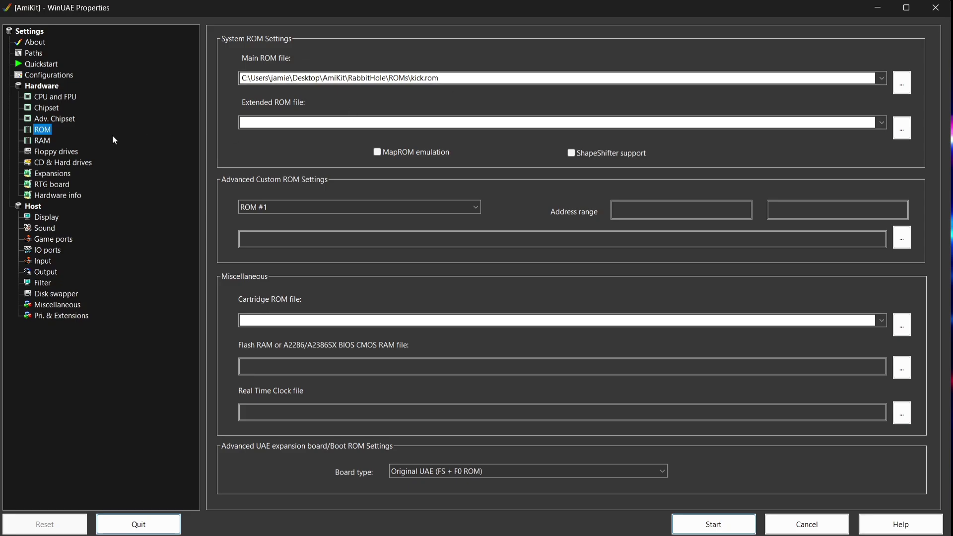
click(43, 141)
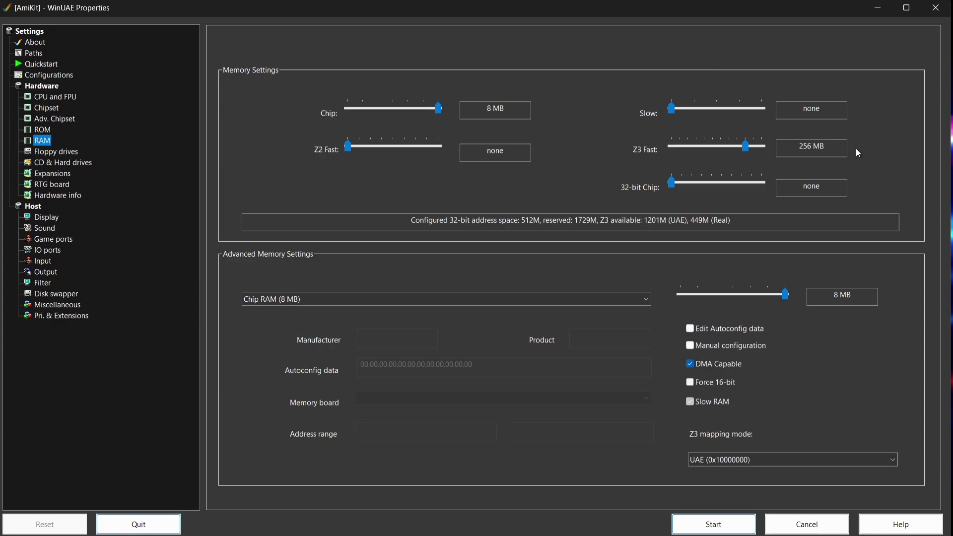
Check the floppy drive settings, then start the AmiKit emulation and reopen its WinUAE properties
click(52, 151)
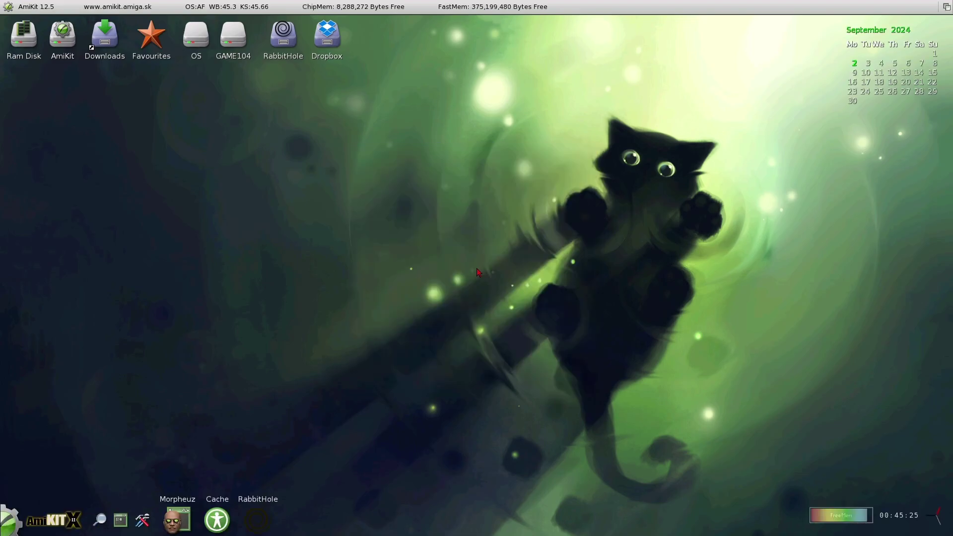
key(F12)
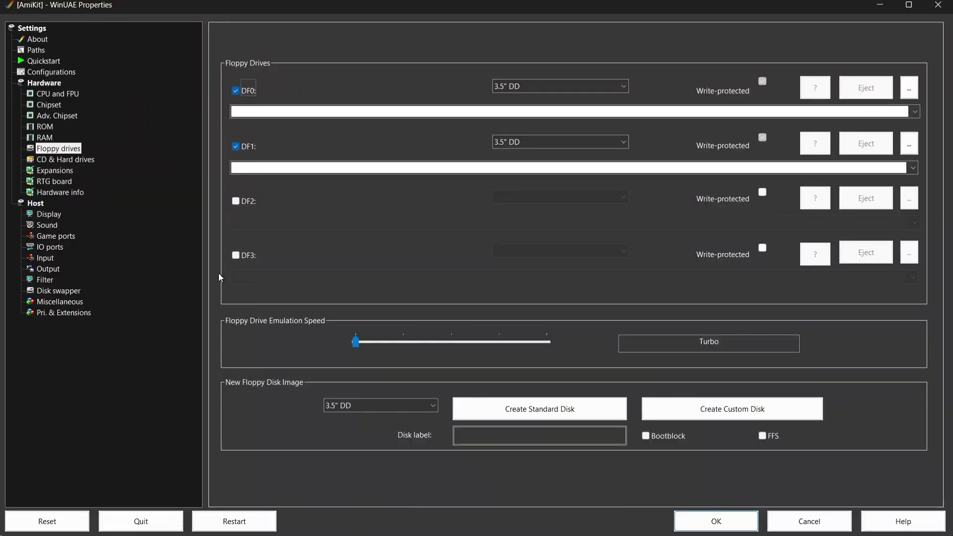
Add a directory drive in CD & Hard drives with device name sw0, volume label star and Bootable turned off
click(84, 165)
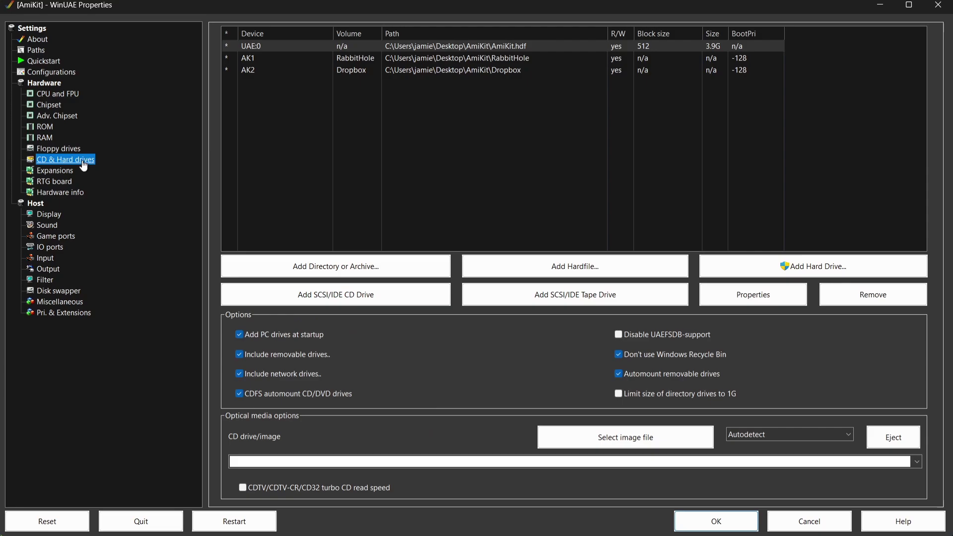
click(325, 270)
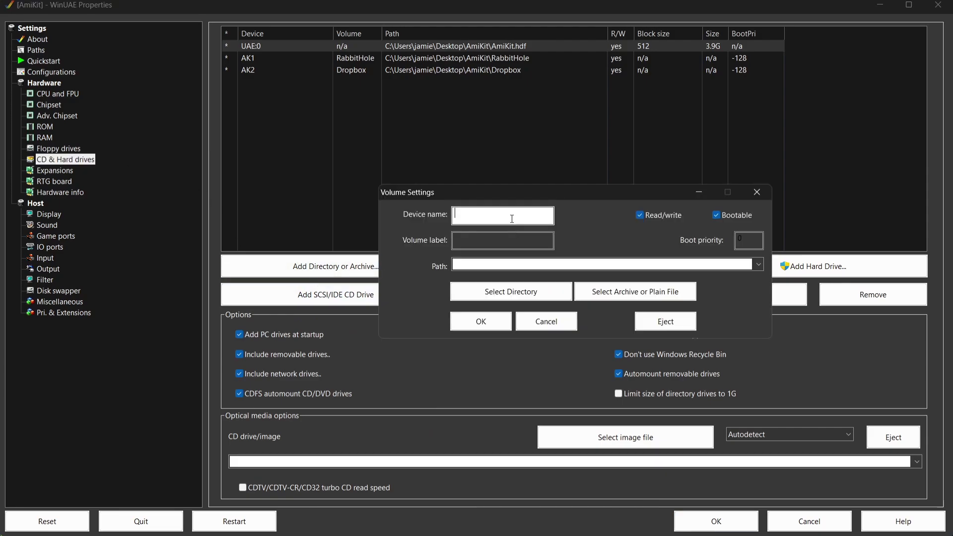
text(sw0)
click(716, 215)
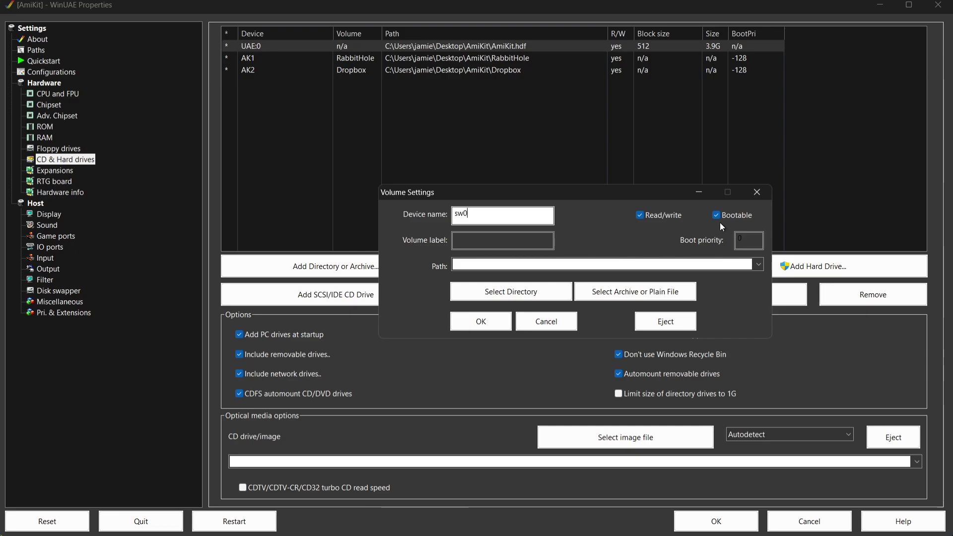
click(507, 244)
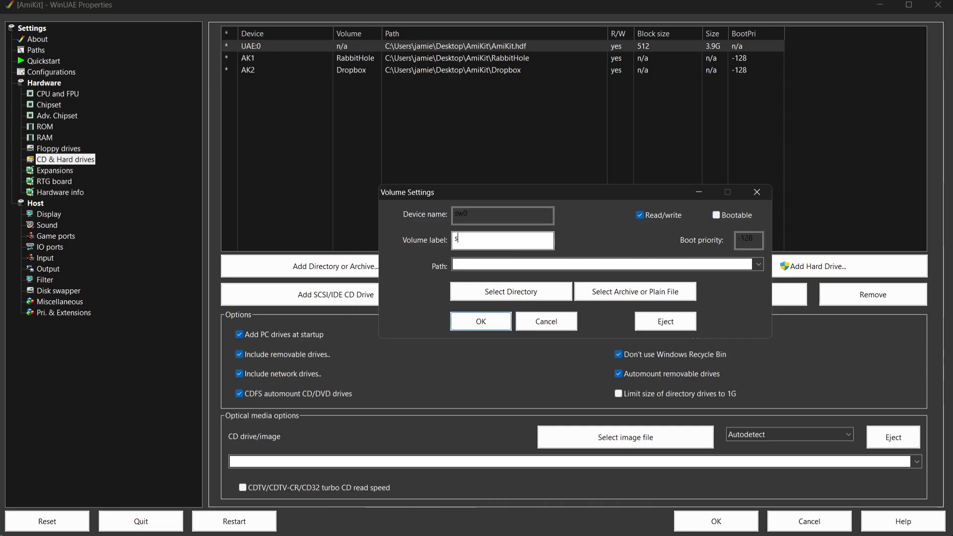
text(star w)
key(BackSpace)
key(BackSpace)
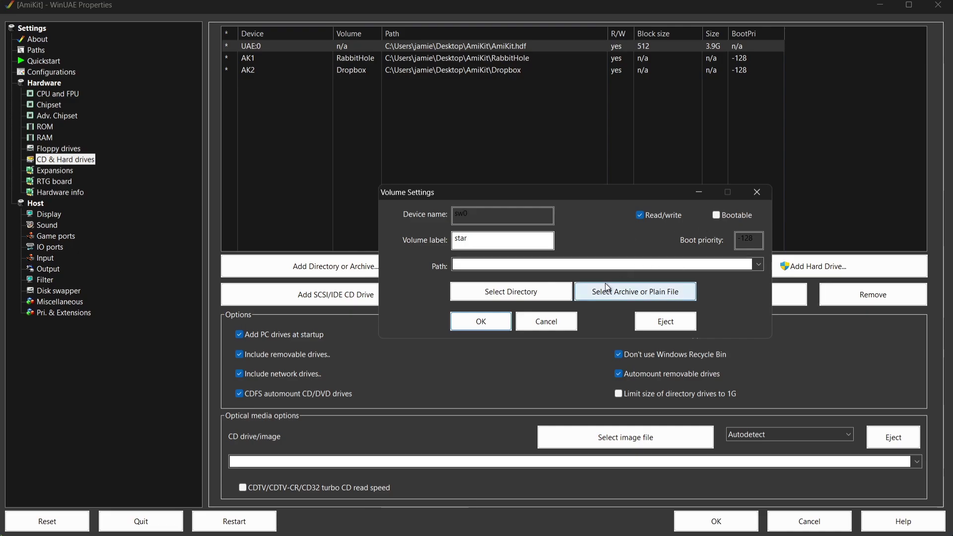
Set the new drive's path to the DarkForces folder on the desktop and add it to the drive list
click(507, 292)
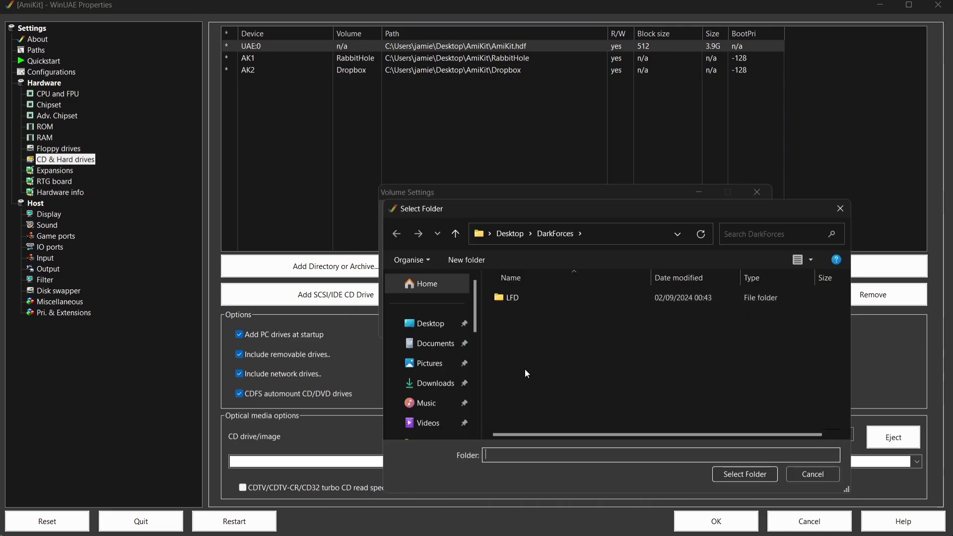
click(430, 323)
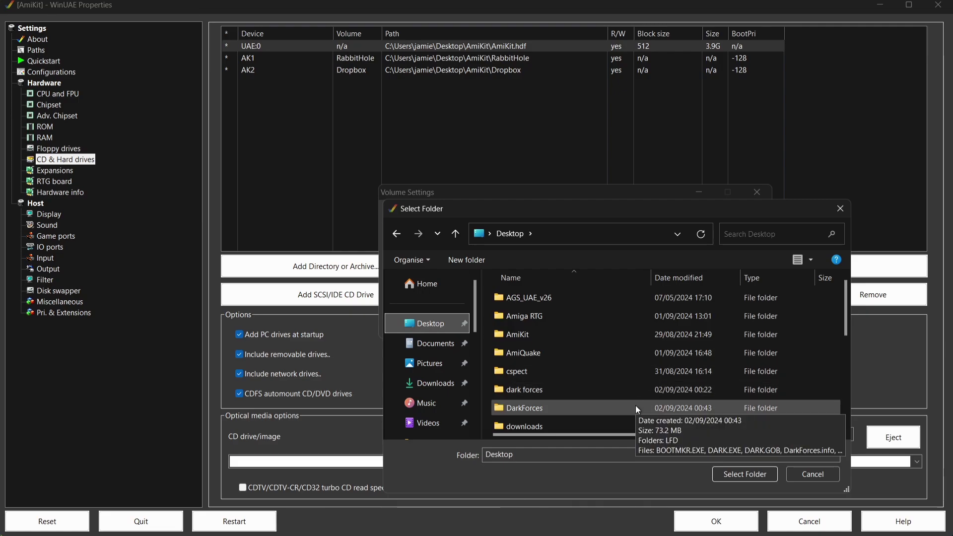
mouse_move(623, 395)
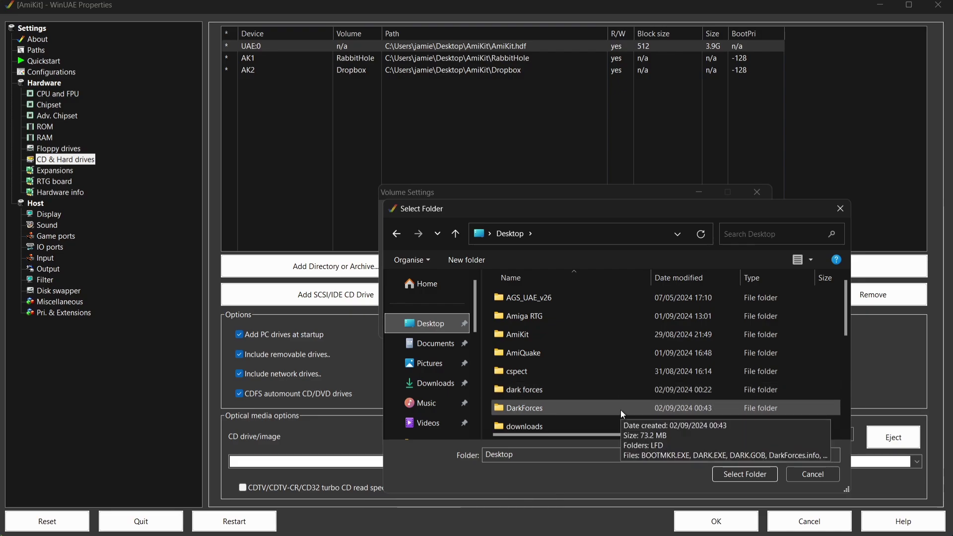
click(620, 409)
click(735, 473)
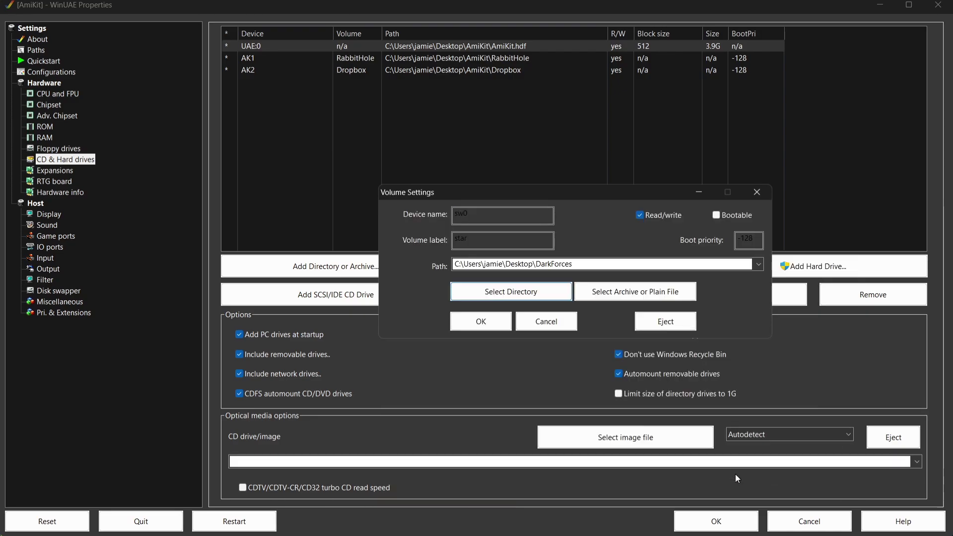
click(506, 322)
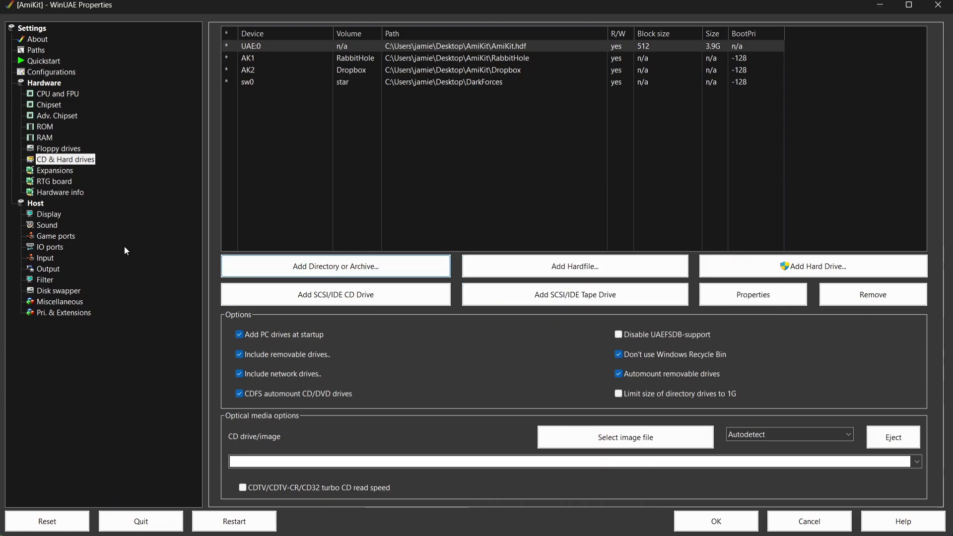
Assign the Bluetooth LE XINPUT compatible input device to game port 2 and apply the settings to return to the AmiKit desktop
click(56, 236)
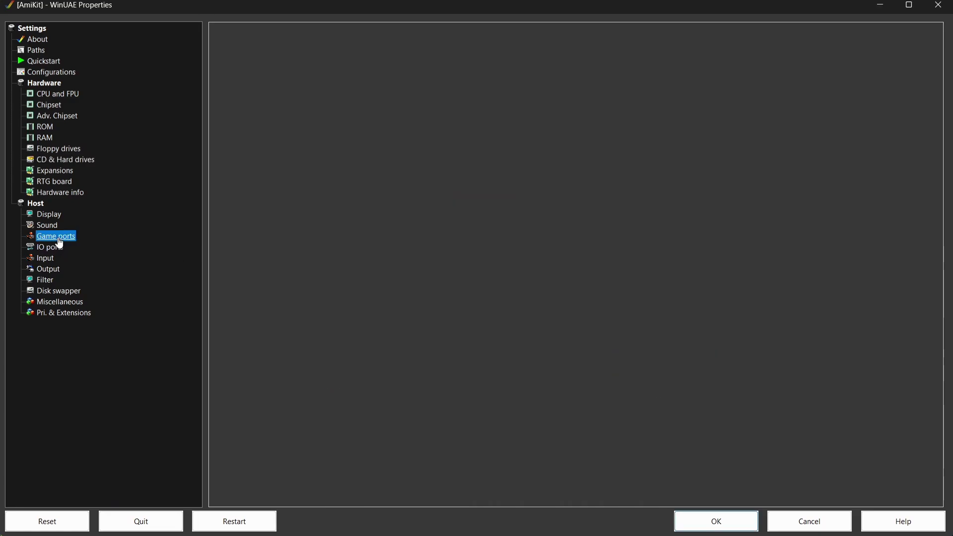
click(405, 136)
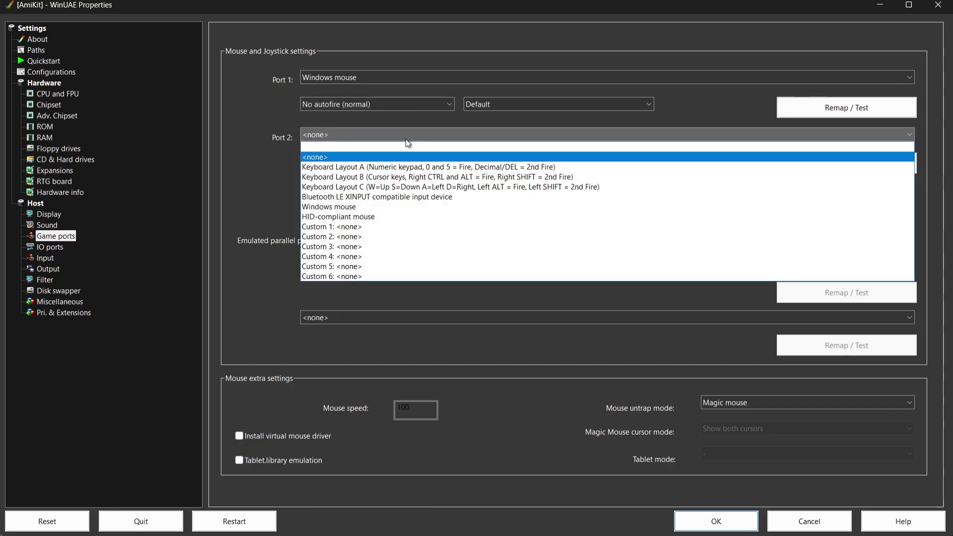
click(409, 197)
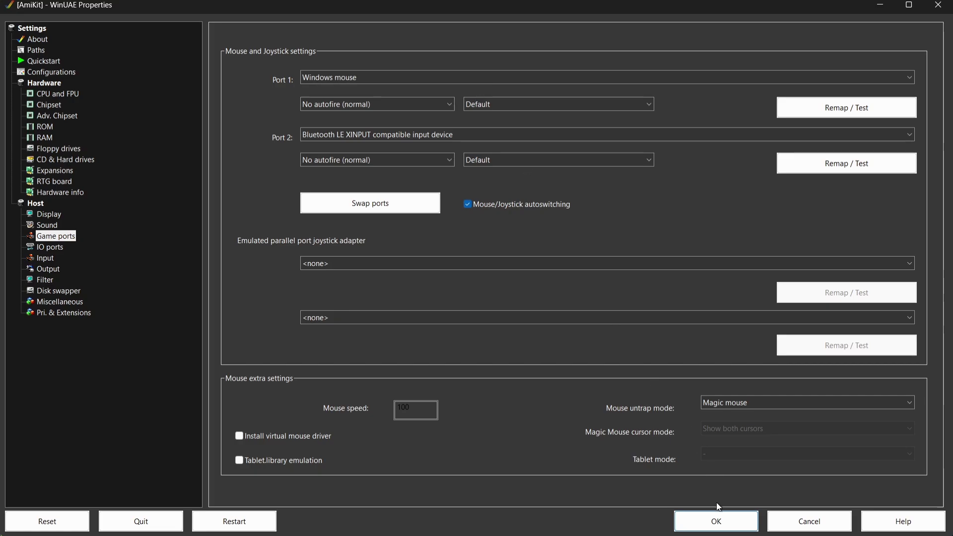
click(717, 520)
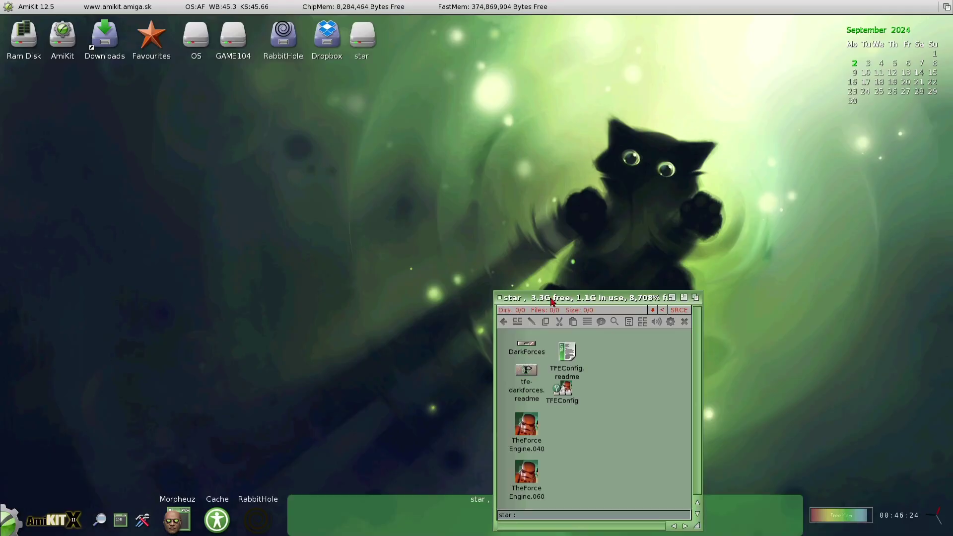
Launch TheForceEngine.060 from the star volume and begin the Secret Base mission with the existing agent
drag(551, 299, 613, 146)
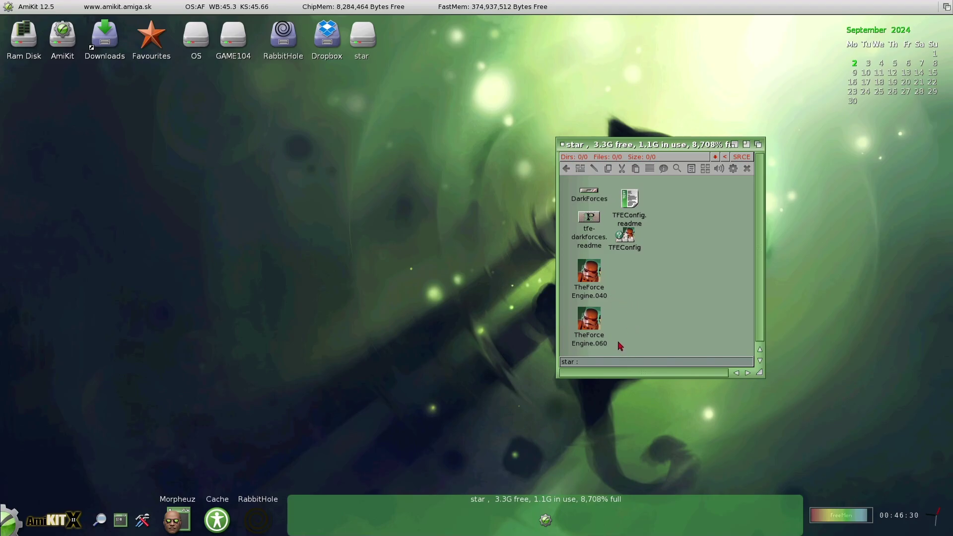
double_click(593, 326)
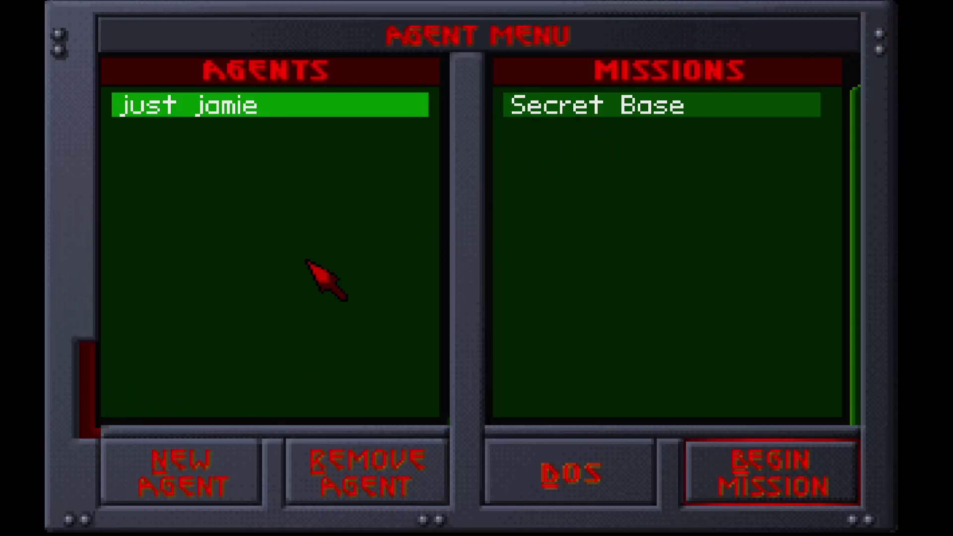
click(777, 477)
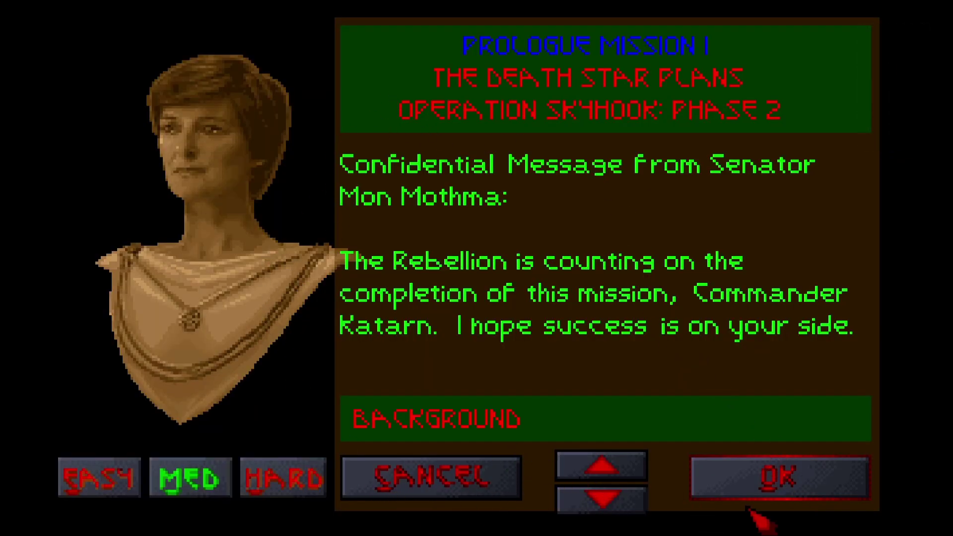
click(766, 479)
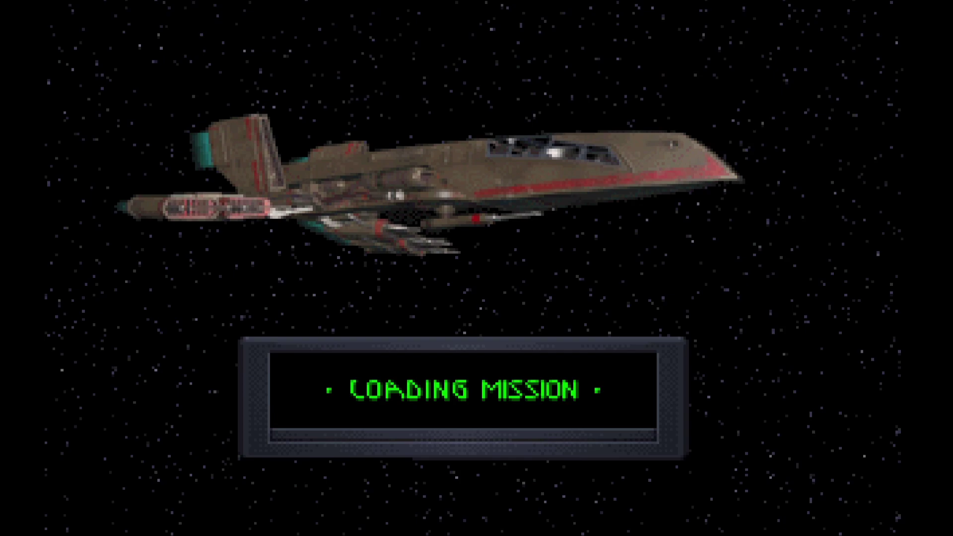
key(Up)
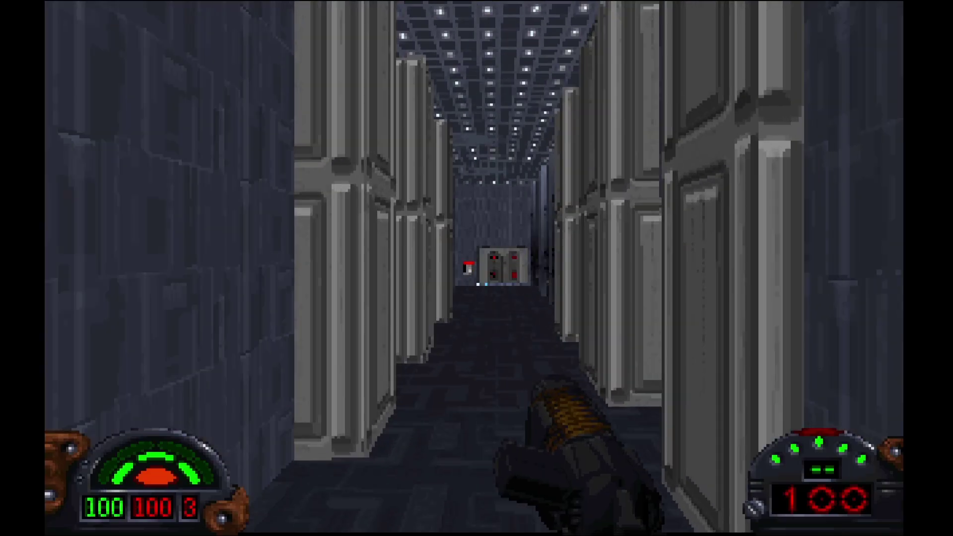
key(w)
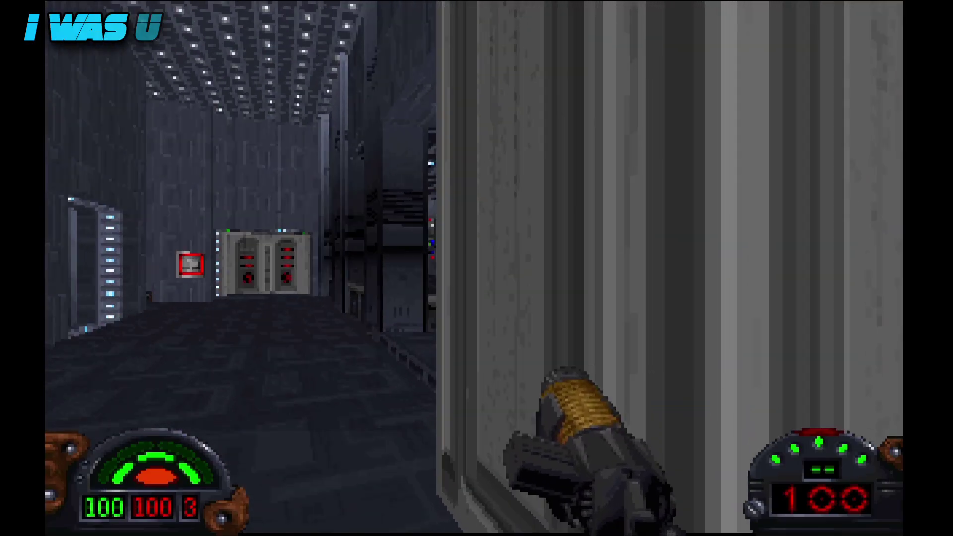
key(w)
key(ctrl)
key(ctrl)
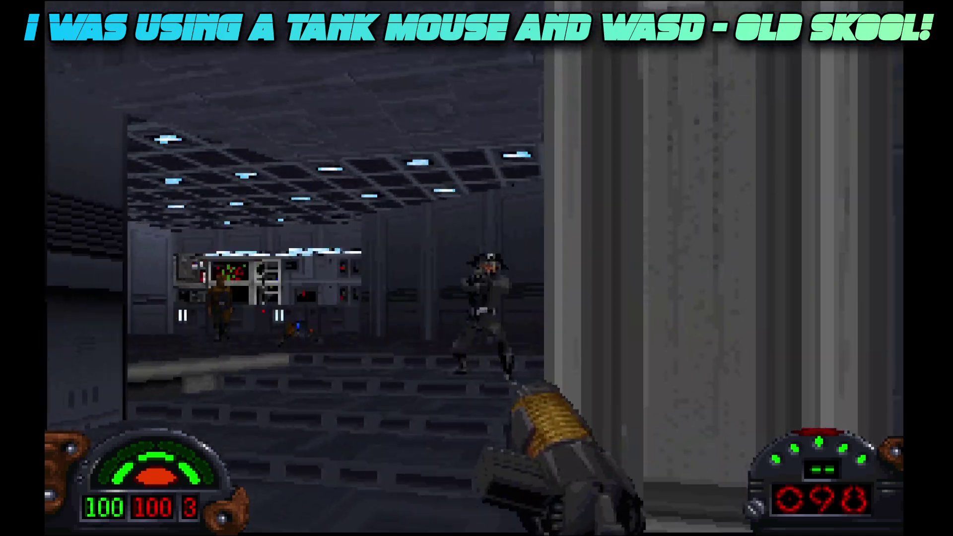
key(ctrl)
key(w)
key(ctrl)
key(ctrl)
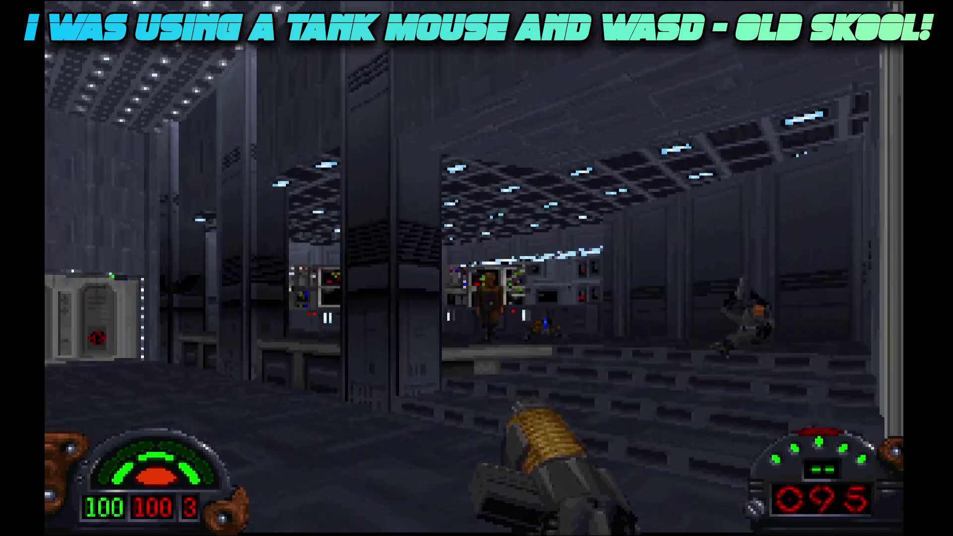
key(ctrl)
key(w)
key(ctrl)
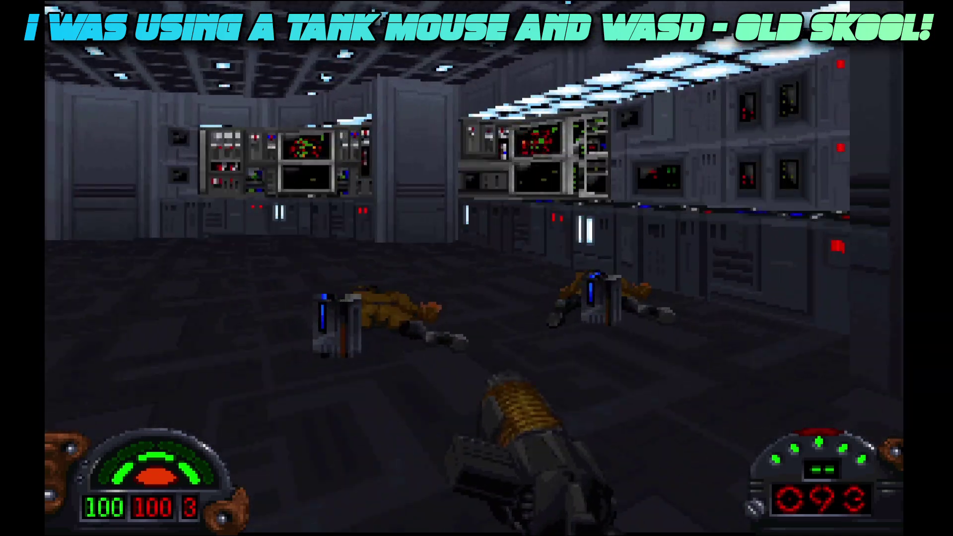
key(w)
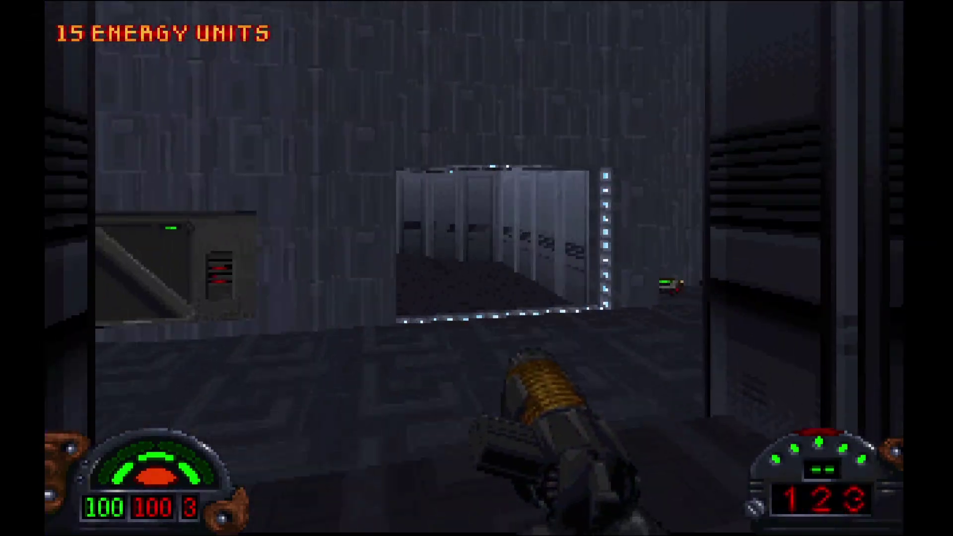
key(w)
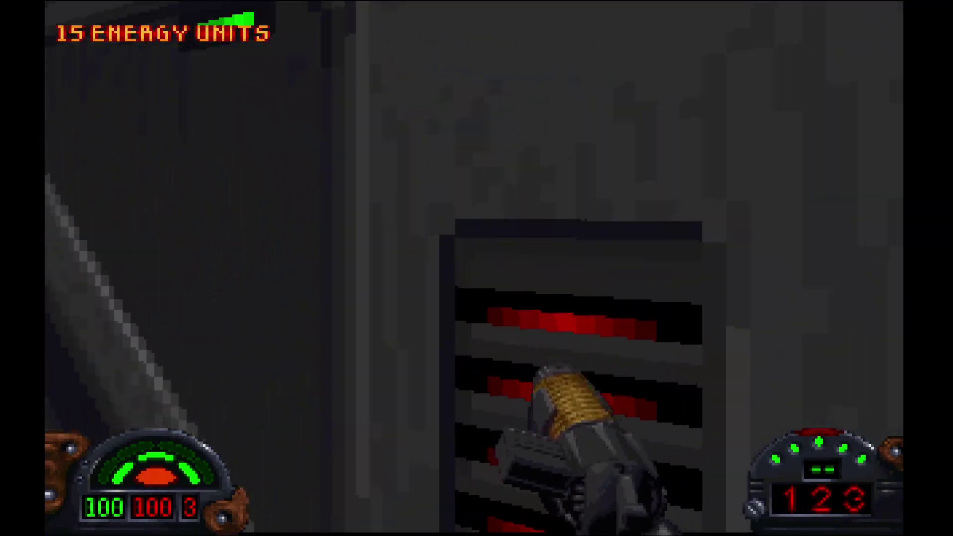
key(space)
key(Right)
key(w)
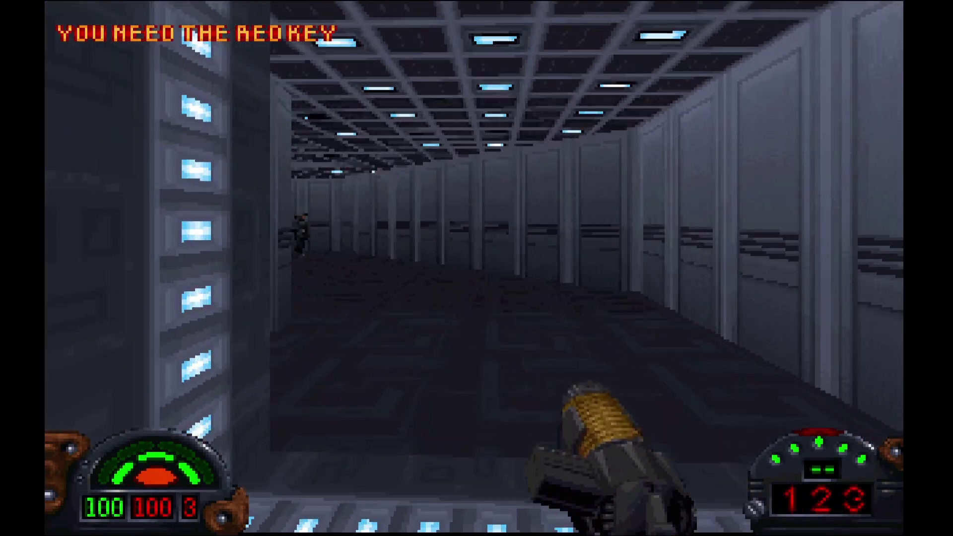
key(w)
key(ctrl)
key(ctrl)
key(ctrl)
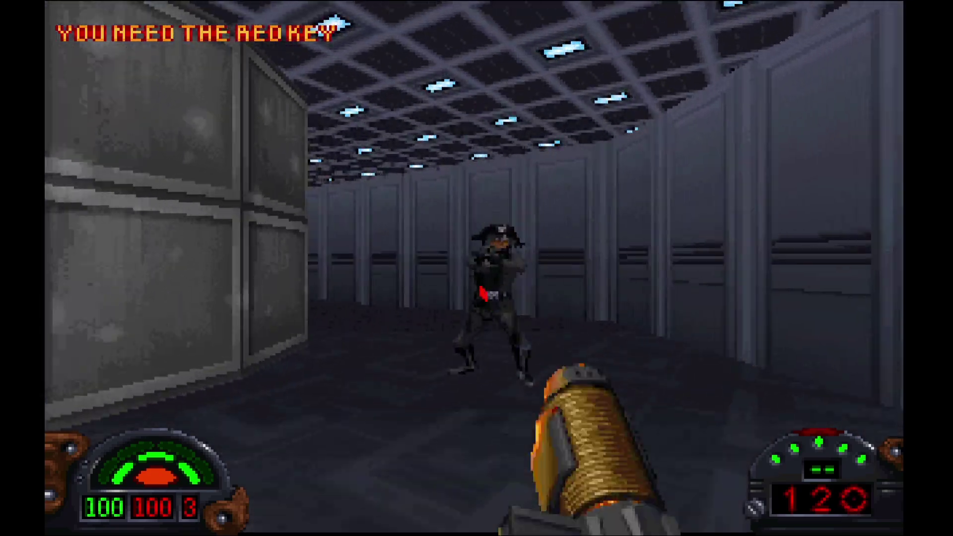
key(Left)
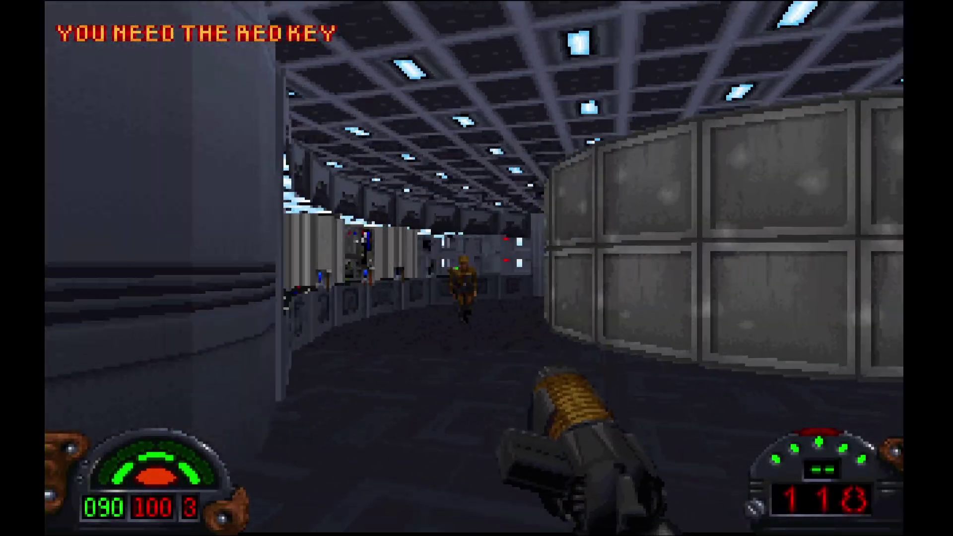
key(w)
key(Left)
key(ctrl)
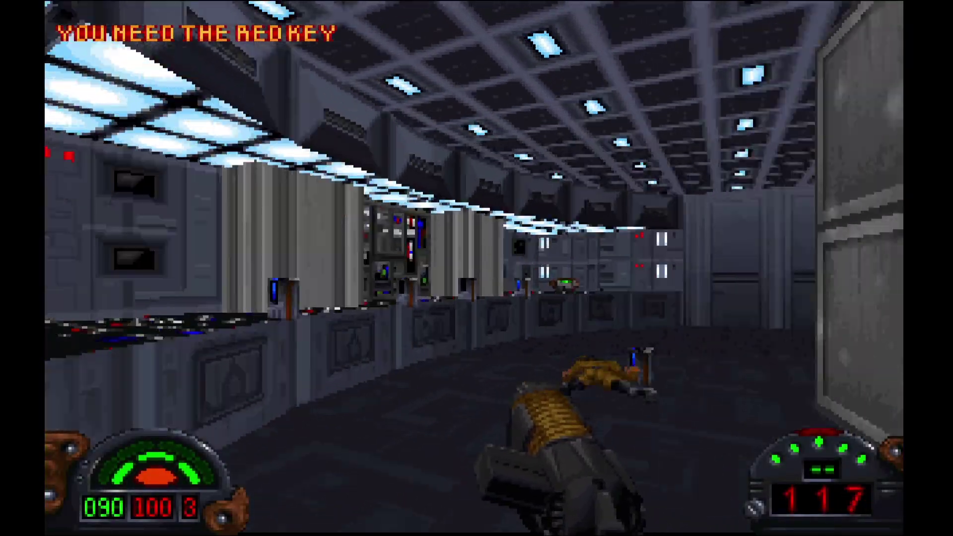
key(Right)
key(w)
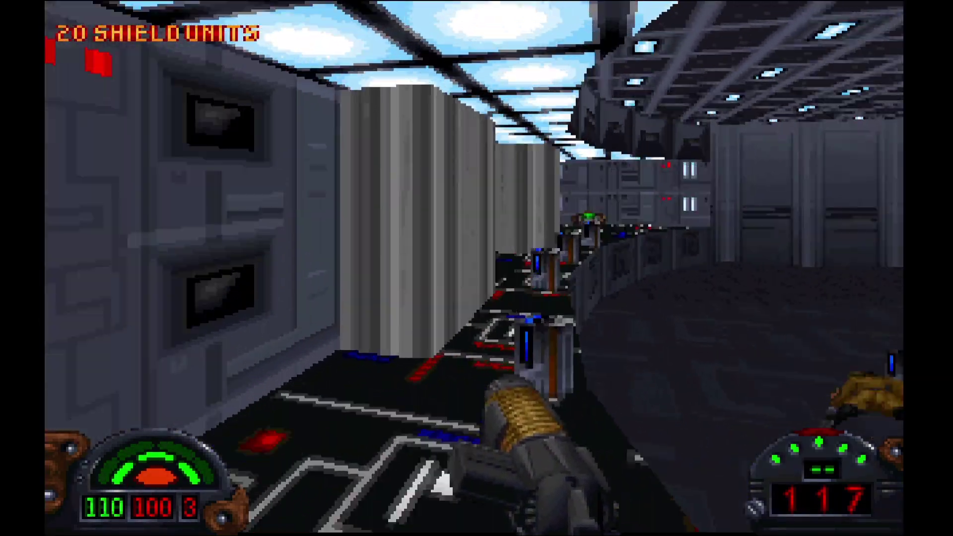
key(w)
key(Left)
key(w)
key(Left)
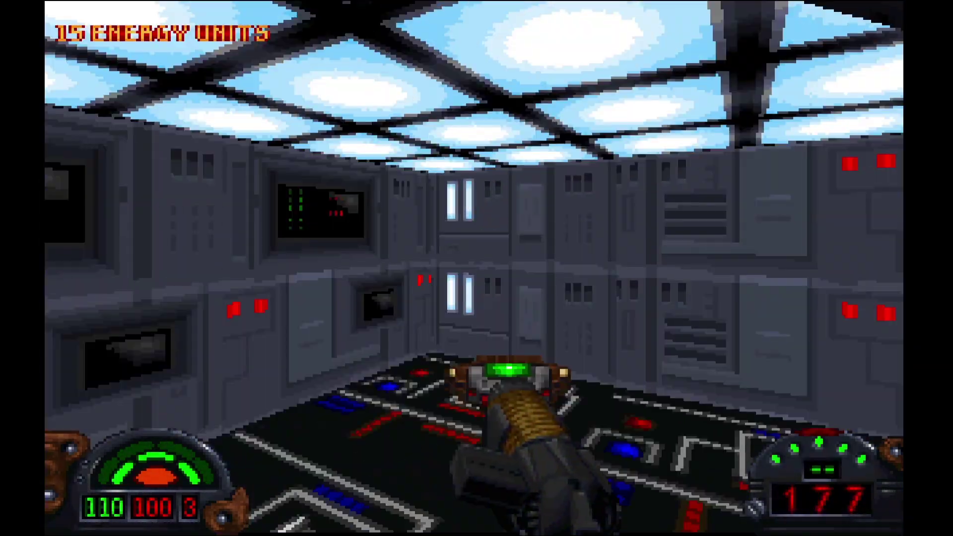
key(w)
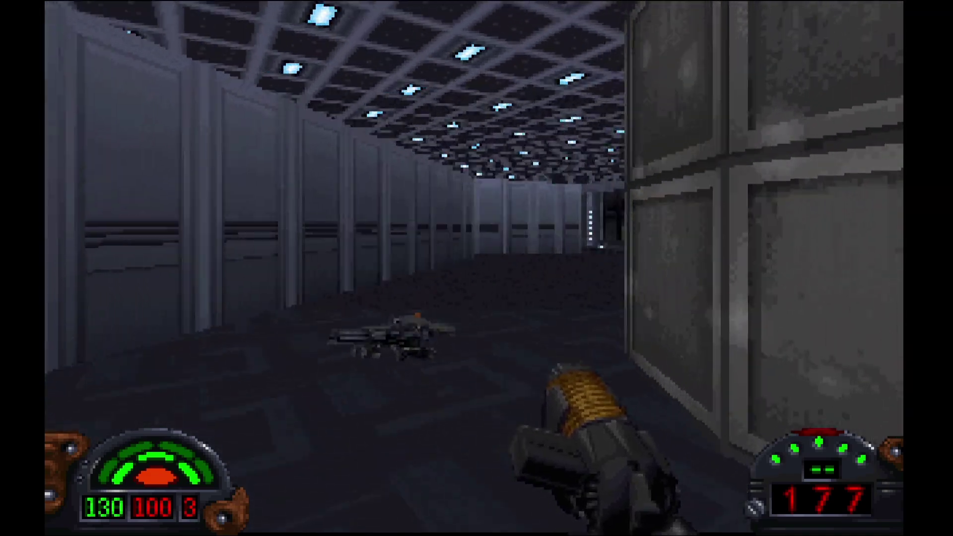
key(w)
key(Left)
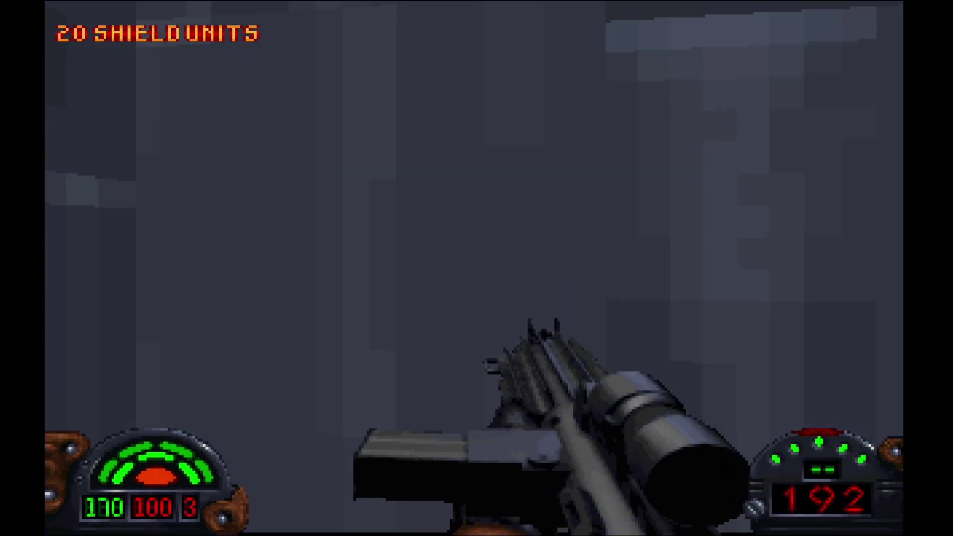
key(s)
key(Right)
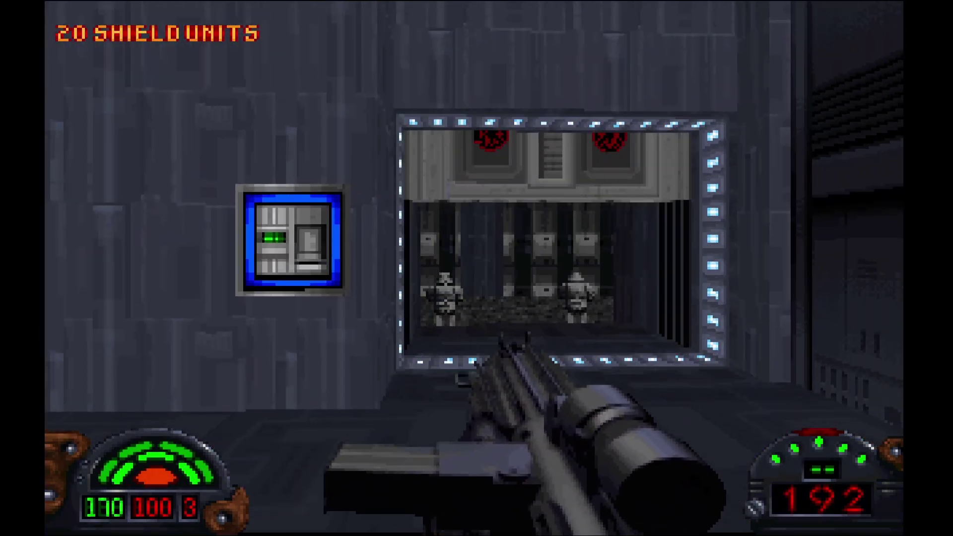
key(ctrl)
key(ctrl)
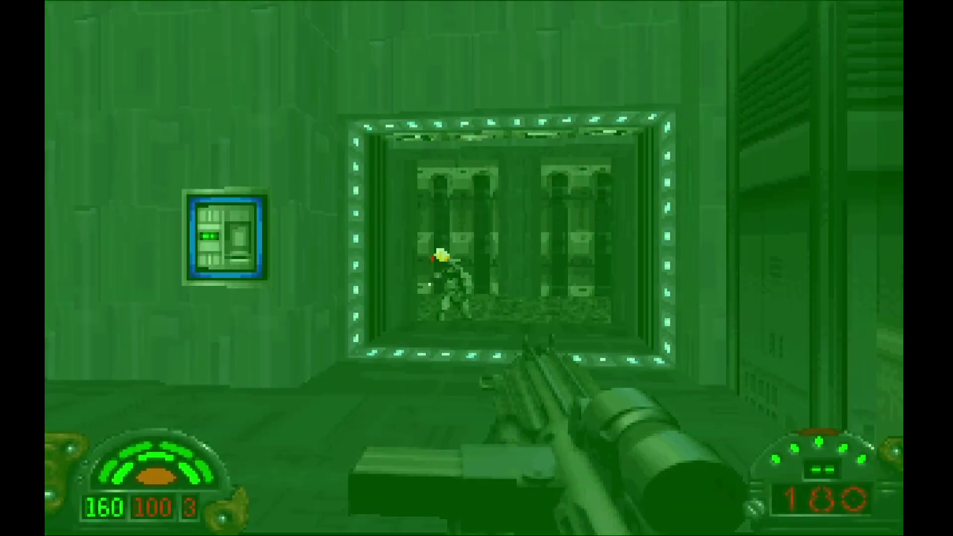
key(w)
key(w)
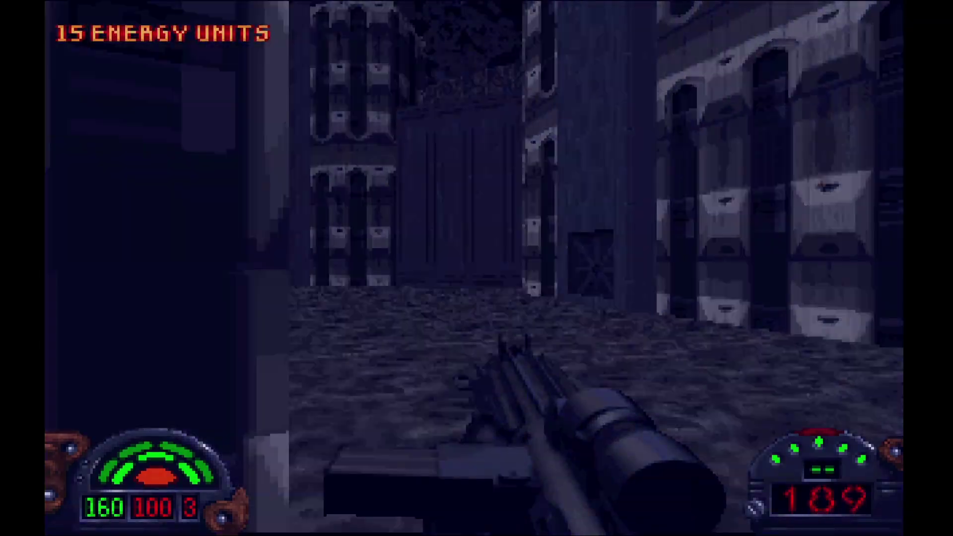
key(Left)
key(Left)
key(w)
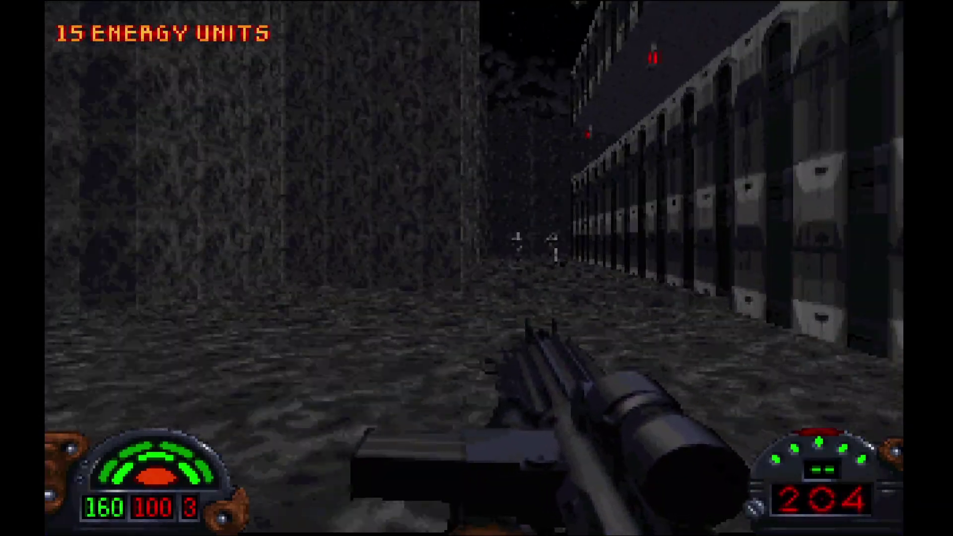